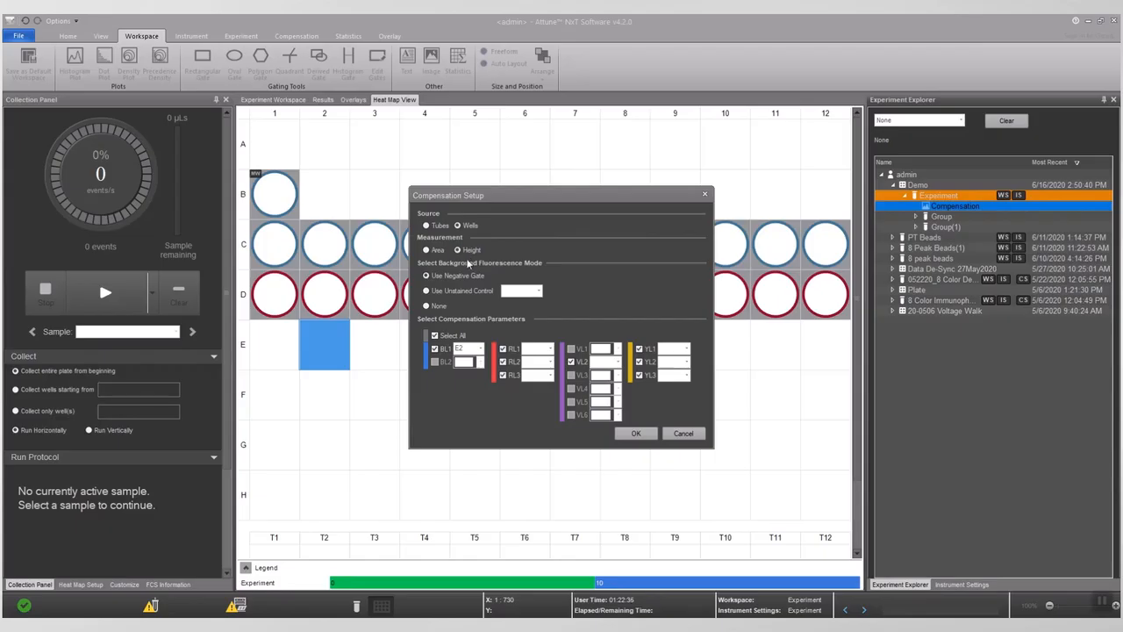
pyautogui.click(472, 293)
pyautogui.click(540, 292)
pyautogui.click(540, 292)
pyautogui.click(454, 278)
# - Assign well A4 as the BL1 compensation control
pyautogui.click(480, 349)
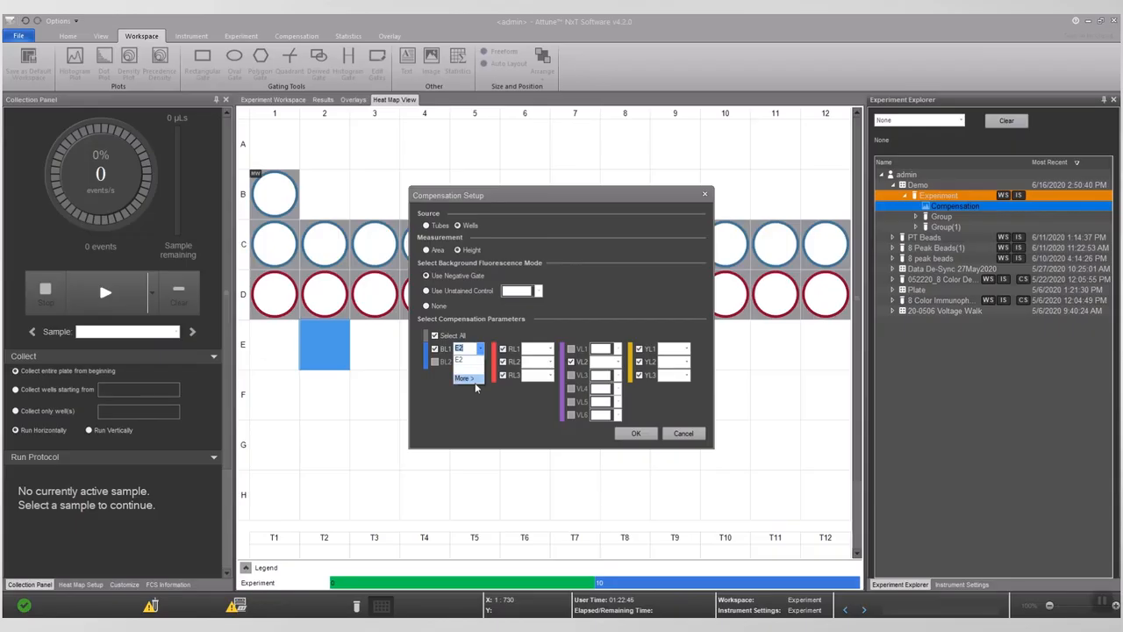
pyautogui.click(474, 379)
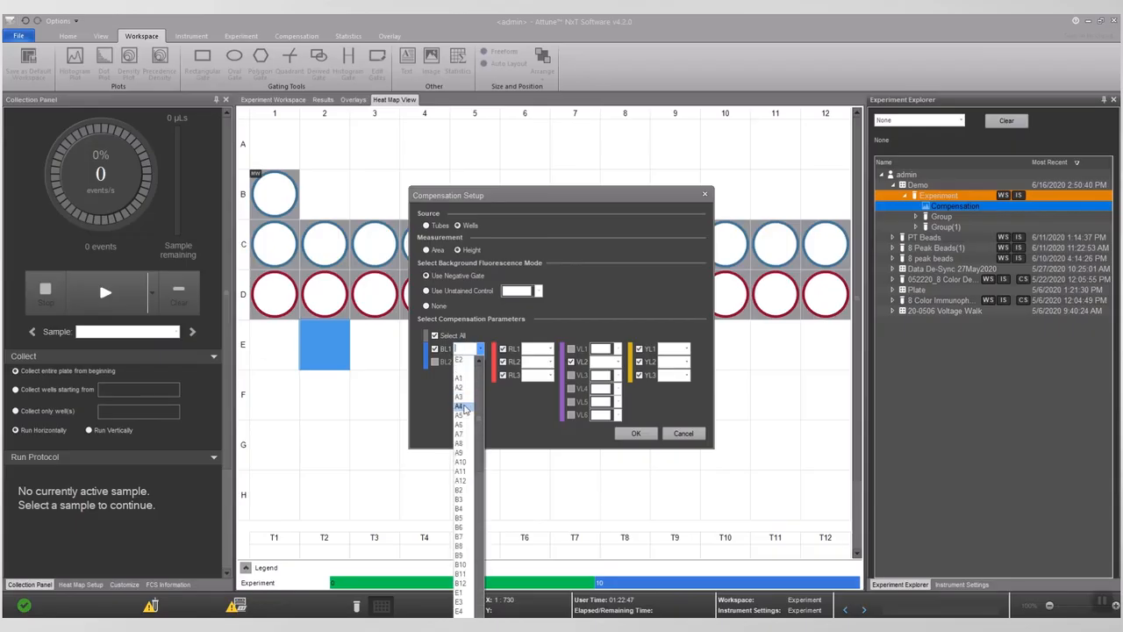
pyautogui.click(463, 407)
# - Assign the red-laser compensation controls: RL1 to well A5, RL2 to A6 and RL3 to A7
pyautogui.click(550, 349)
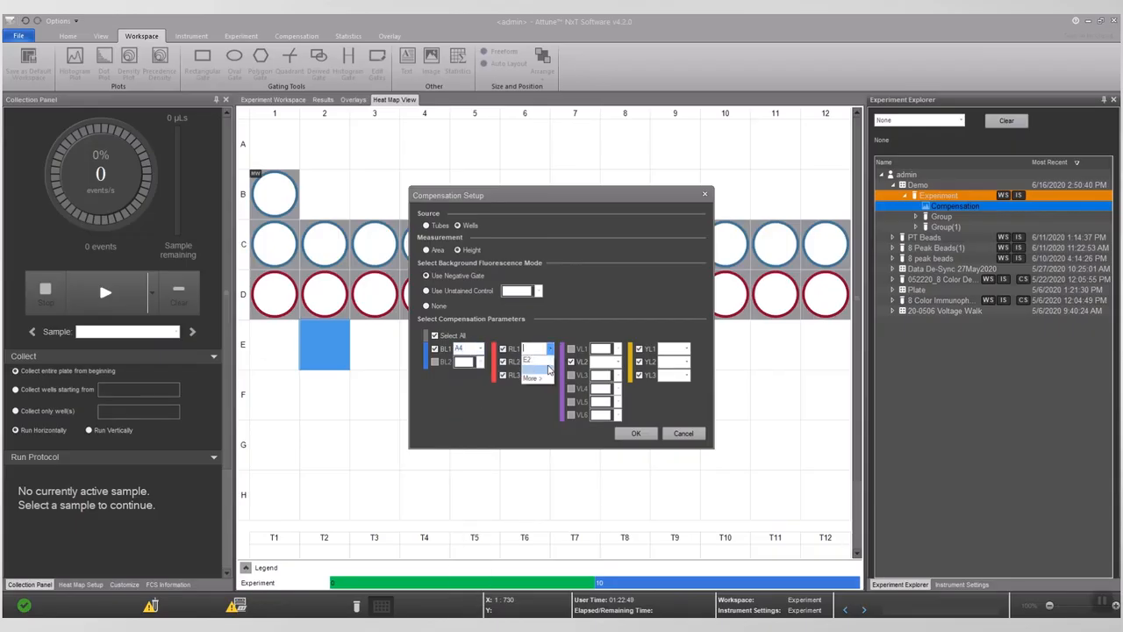
pyautogui.click(533, 379)
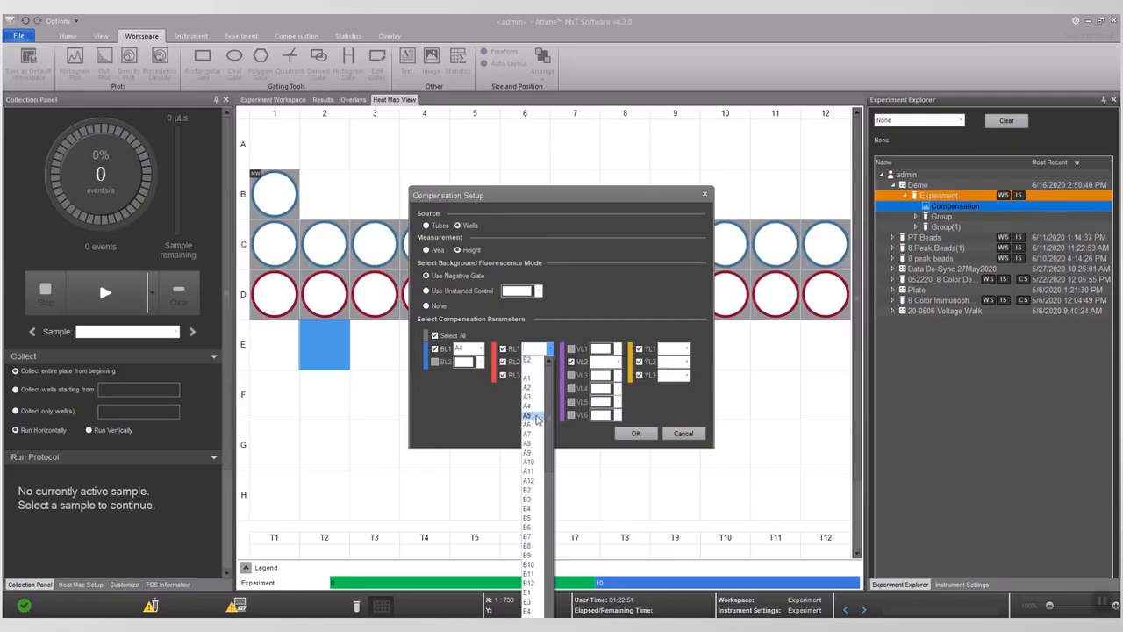
pyautogui.click(537, 417)
pyautogui.click(550, 362)
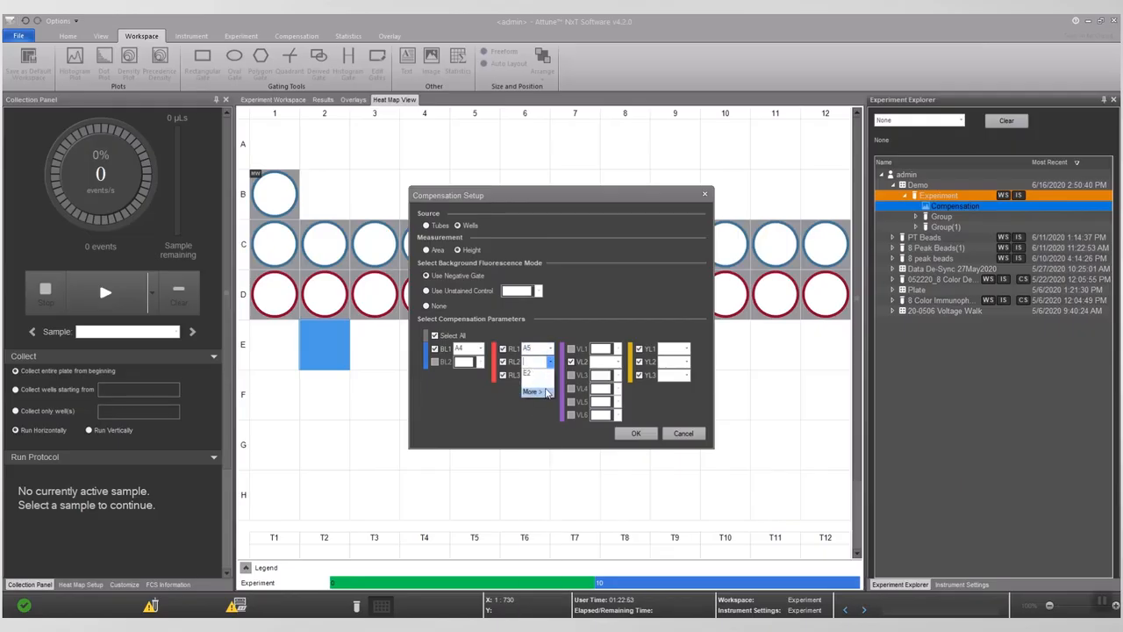
pyautogui.click(533, 391)
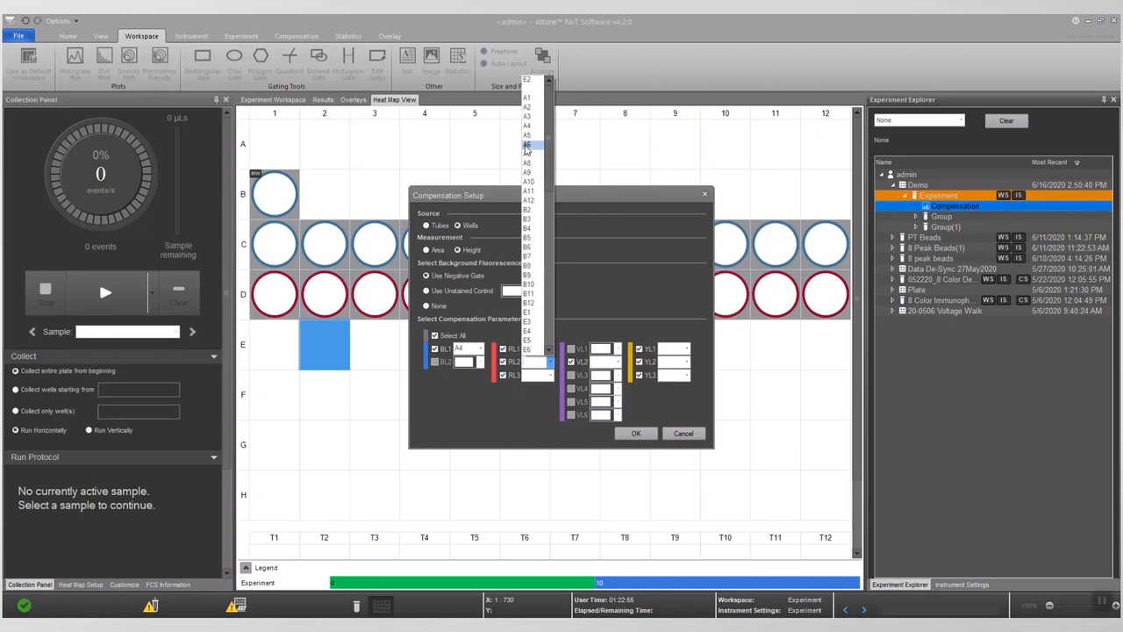
pyautogui.click(547, 330)
pyautogui.click(550, 375)
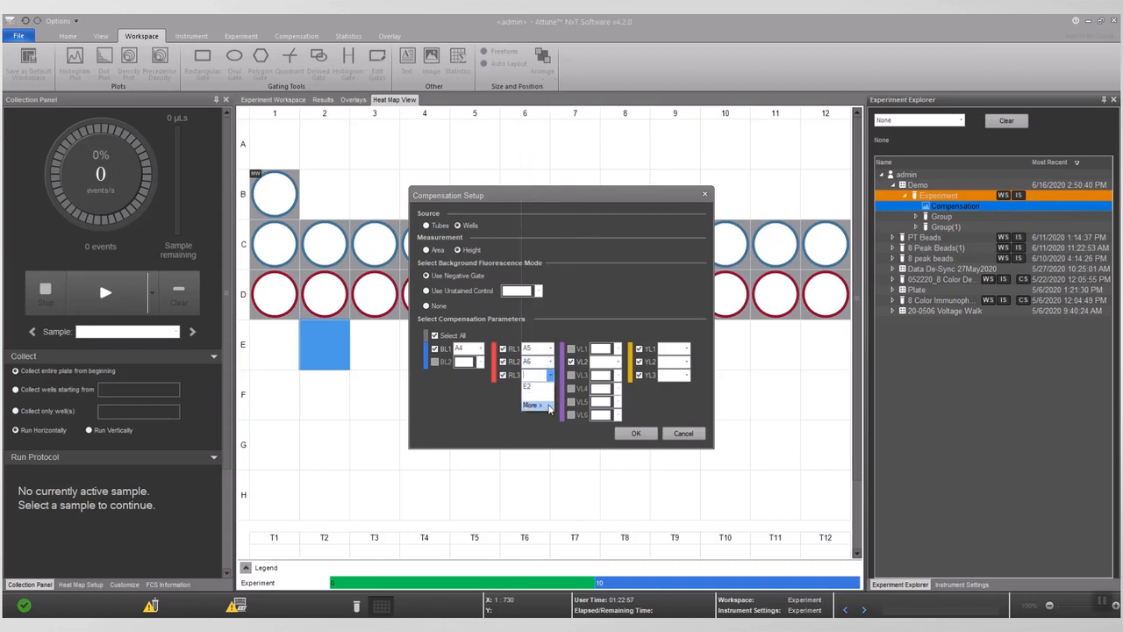
pyautogui.click(537, 405)
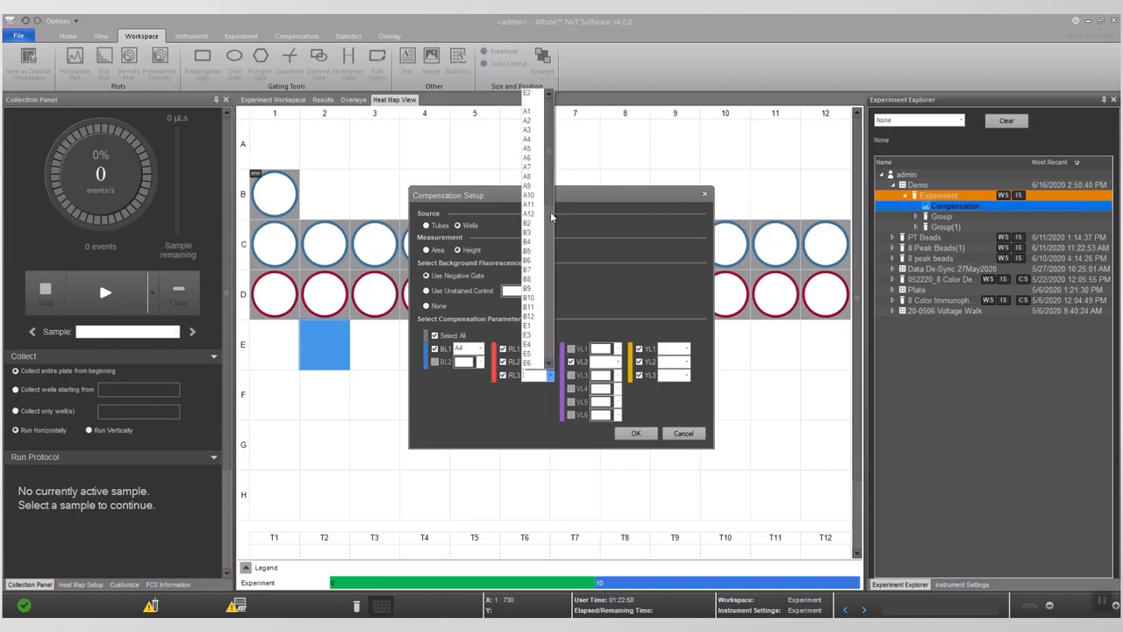
pyautogui.click(528, 167)
# - Assign well A8 as the VL2 compensation control
pyautogui.click(617, 361)
pyautogui.click(614, 391)
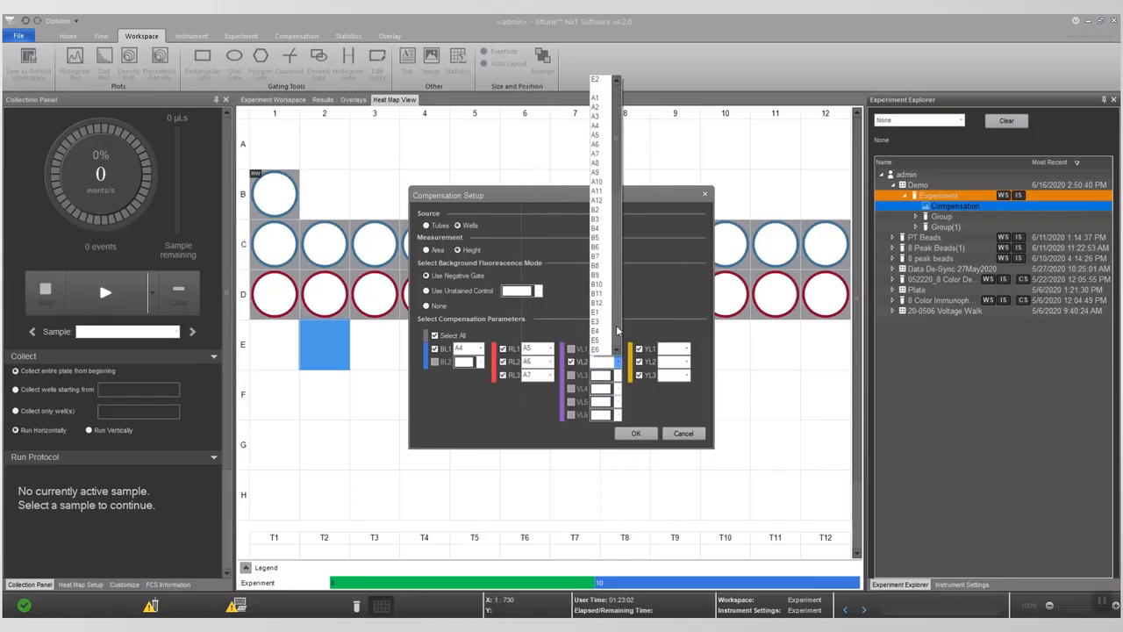
pyautogui.click(601, 167)
# - Assign YL1 to well A9, YL2 to A10 and YL3 to A11, and accept the compensation setup
pyautogui.click(687, 350)
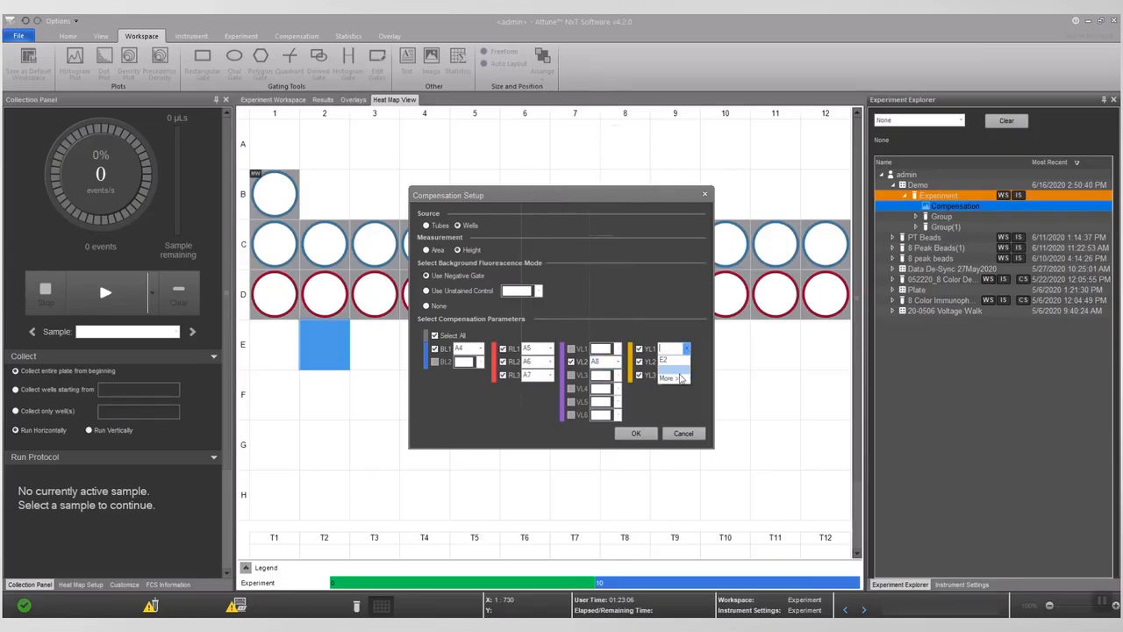
pyautogui.click(668, 377)
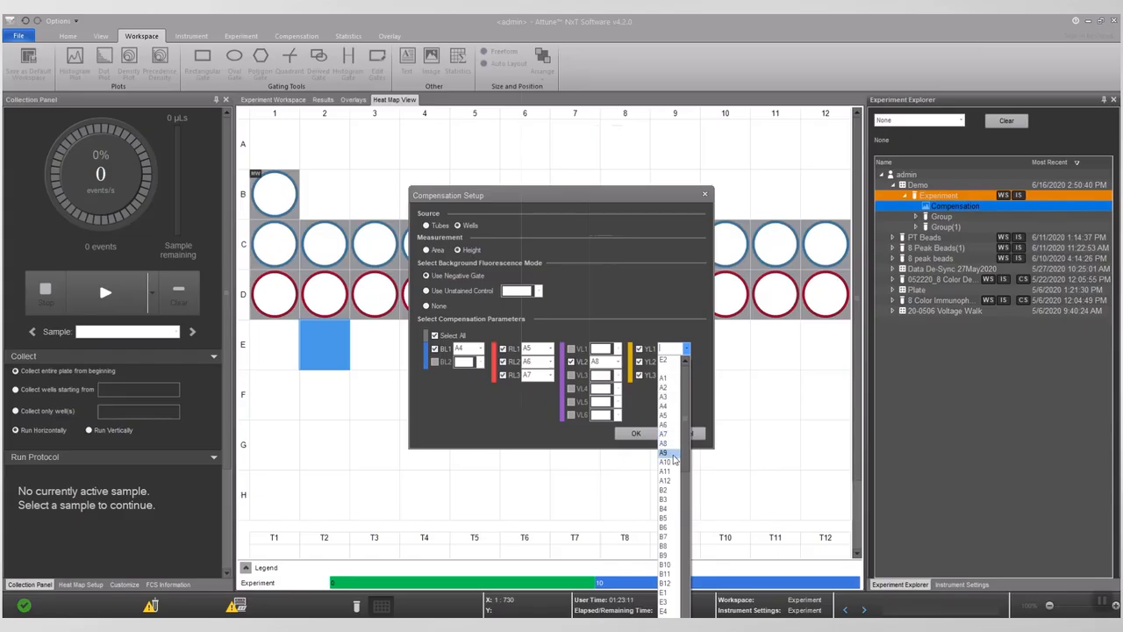
pyautogui.click(676, 453)
pyautogui.click(686, 362)
pyautogui.click(679, 393)
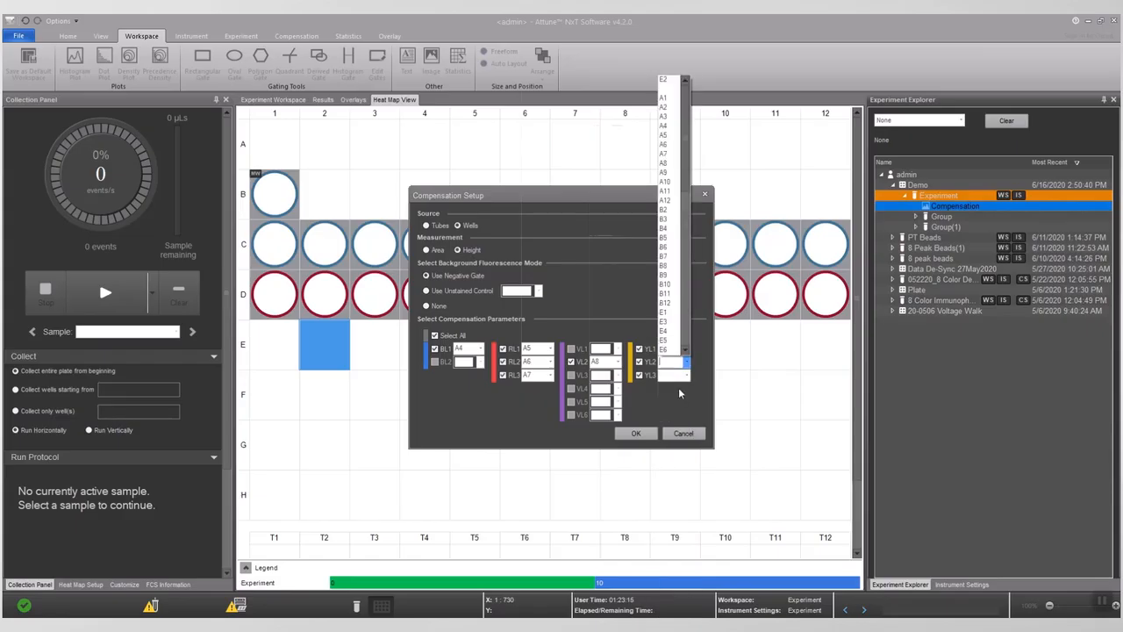
pyautogui.click(665, 182)
pyautogui.click(687, 375)
pyautogui.click(669, 405)
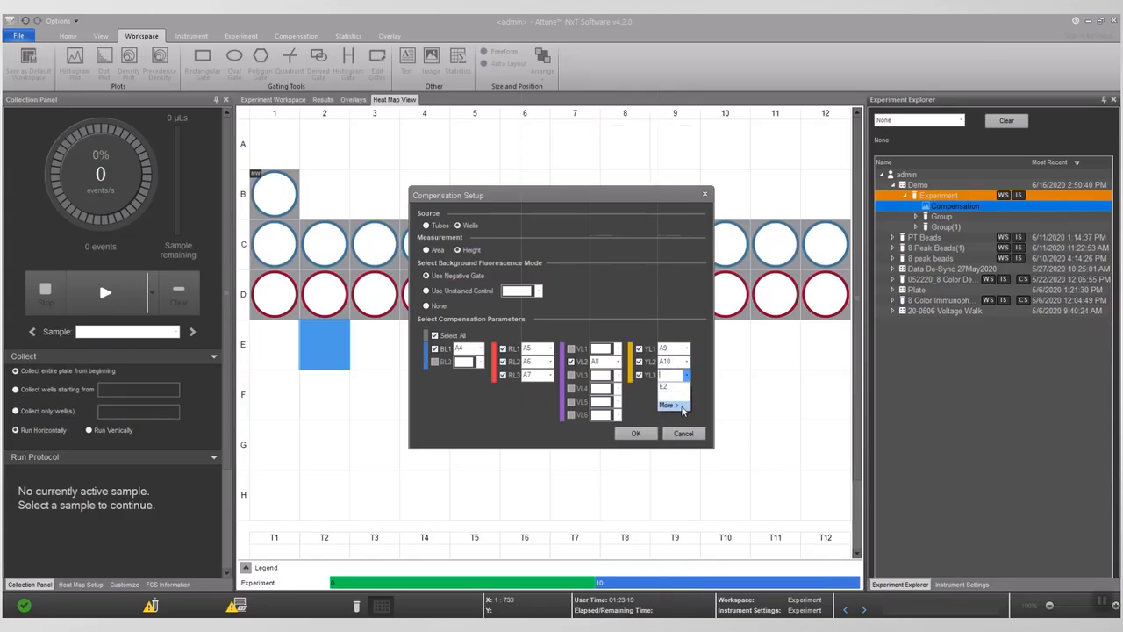
pyautogui.click(676, 222)
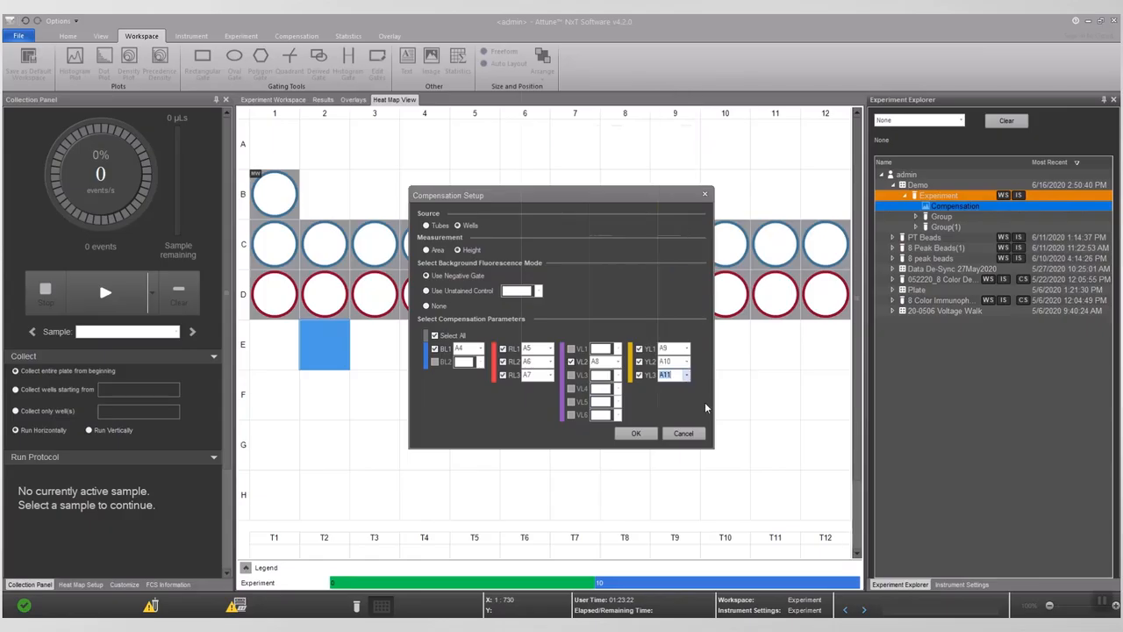
pyautogui.click(637, 434)
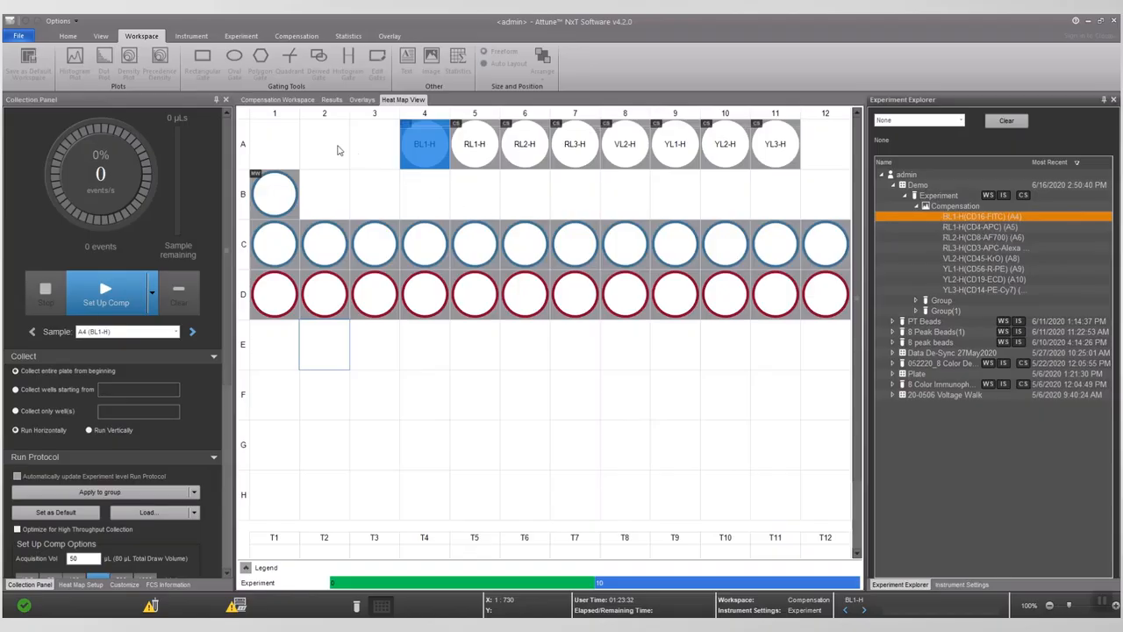
# - Show the compensation workspace and set the Set Up Comp flow rate to 25 µL/min in the run protocol
pyautogui.click(297, 102)
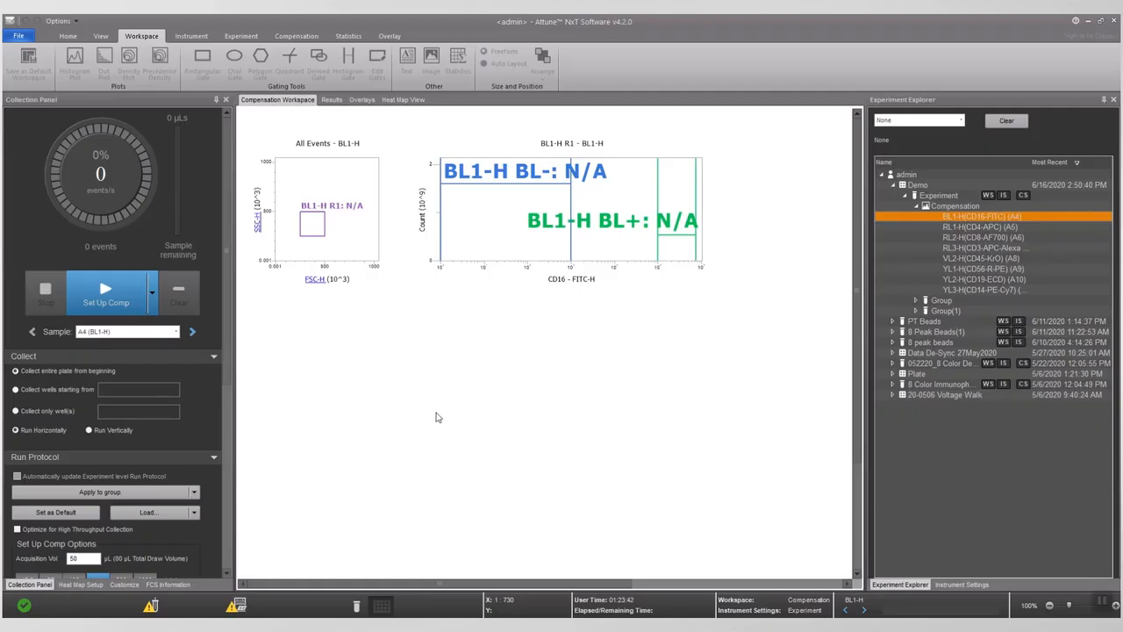
pyautogui.moveTo(227, 379); pyautogui.dragTo(233, 535)
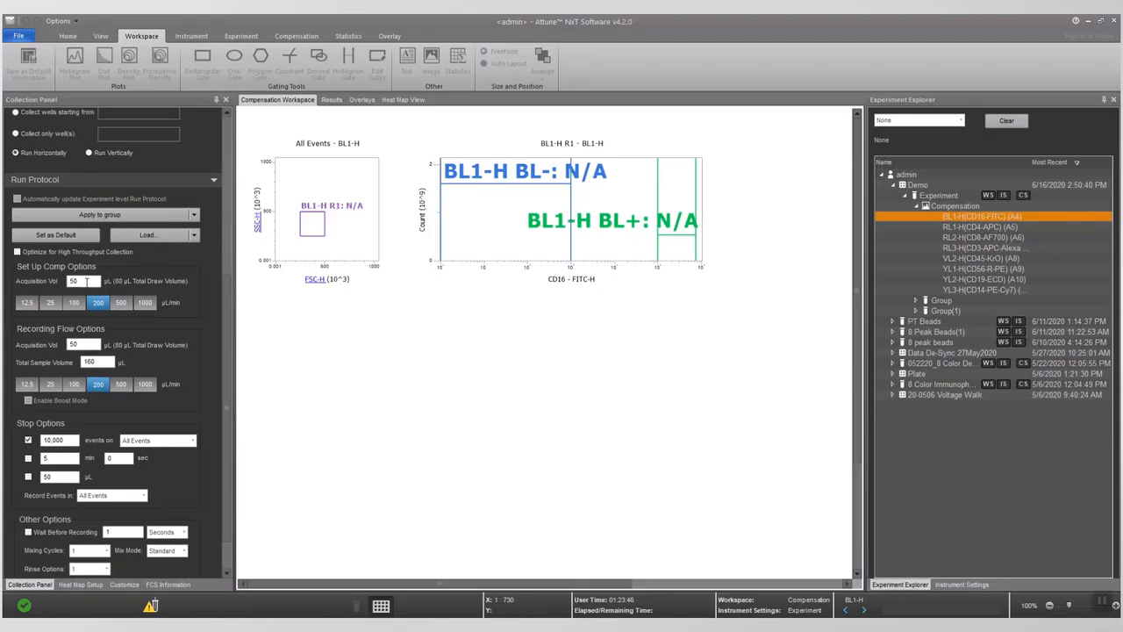
pyautogui.click(53, 304)
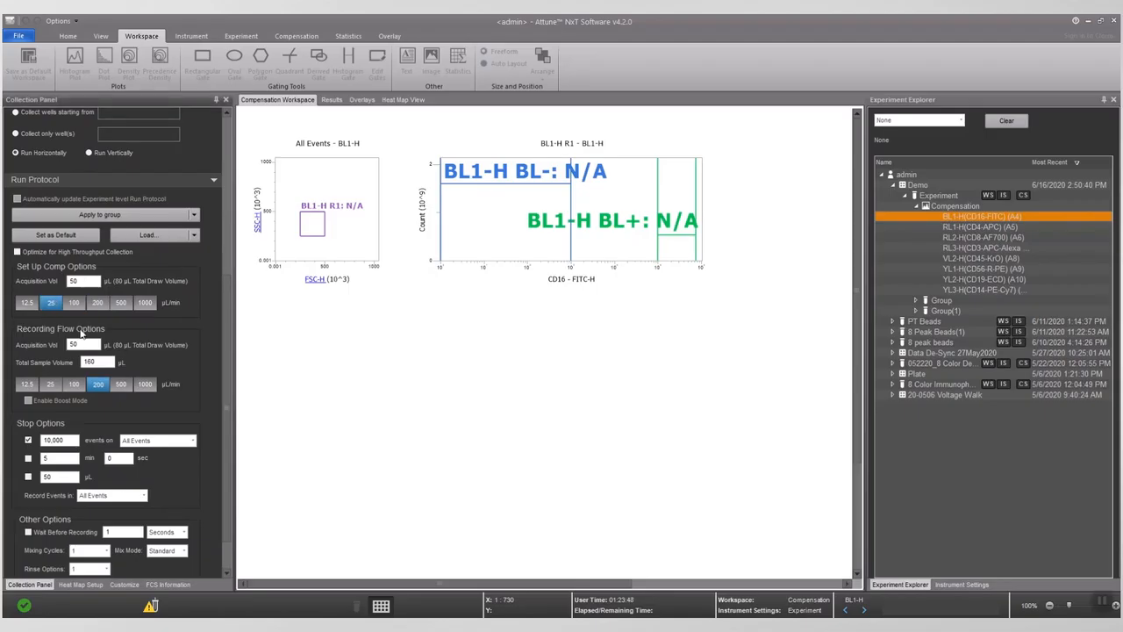
# - Set the recording acquisition volume to 100 µL and the total sample volume to 250 µL
pyautogui.moveTo(84, 344); pyautogui.dragTo(64, 350)
pyautogui.click(102, 366)
pyautogui.moveTo(102, 365); pyautogui.dragTo(84, 369)
pyautogui.write('250')
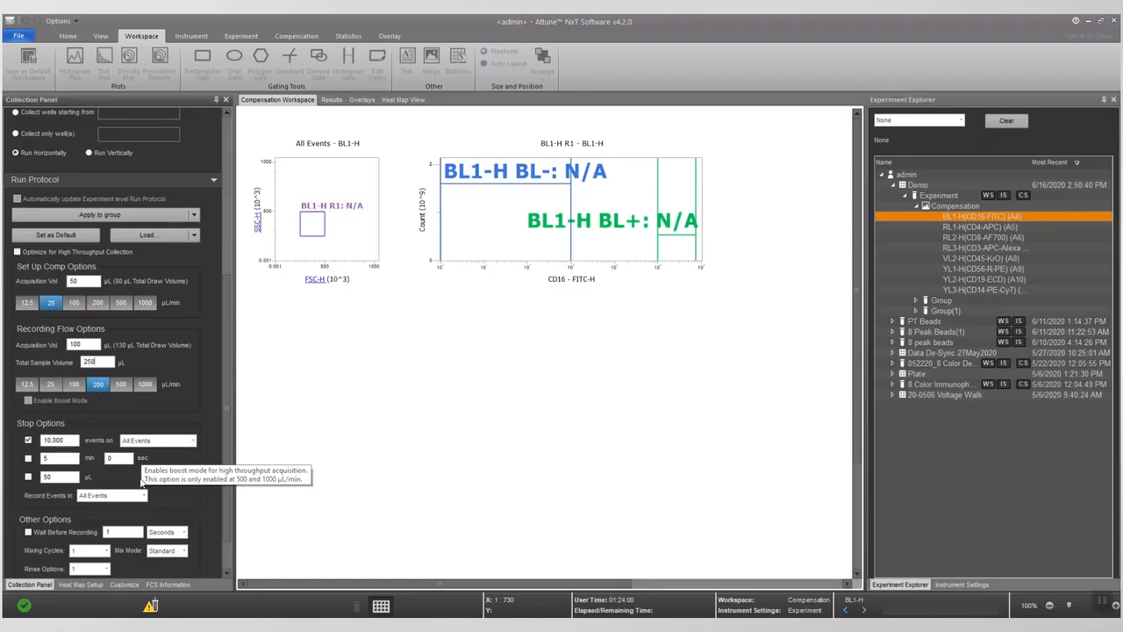
# - Enable Wait Before Recording and set mixing cycles to 2, rinse options to 2 and mix mode to Standard
pyautogui.moveTo(226, 480); pyautogui.dragTo(224, 515)
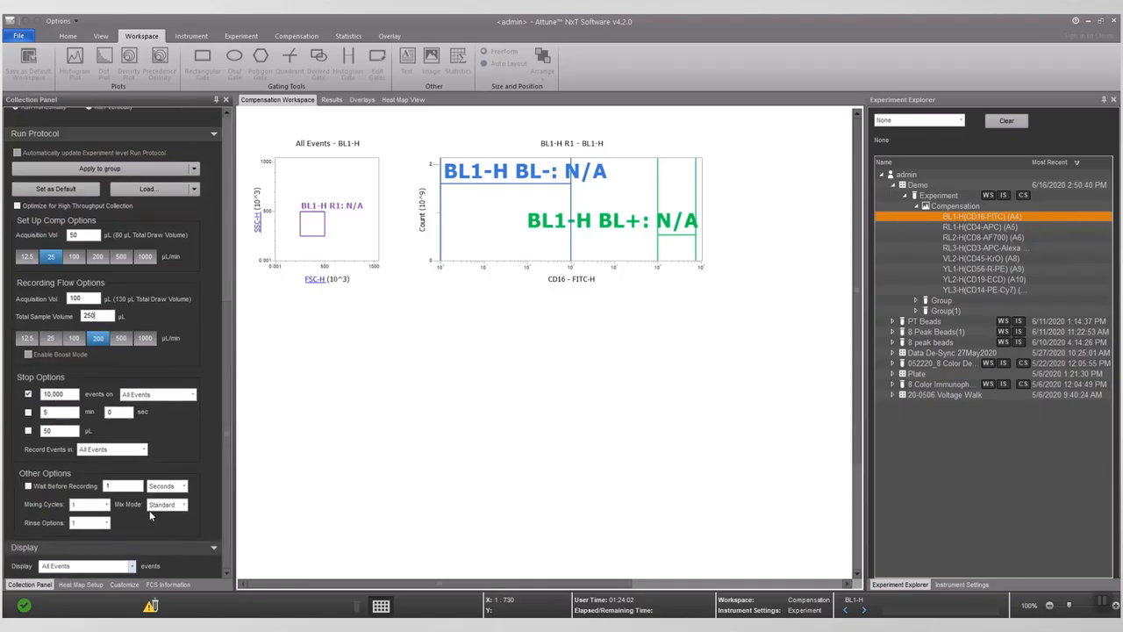
pyautogui.click(28, 486)
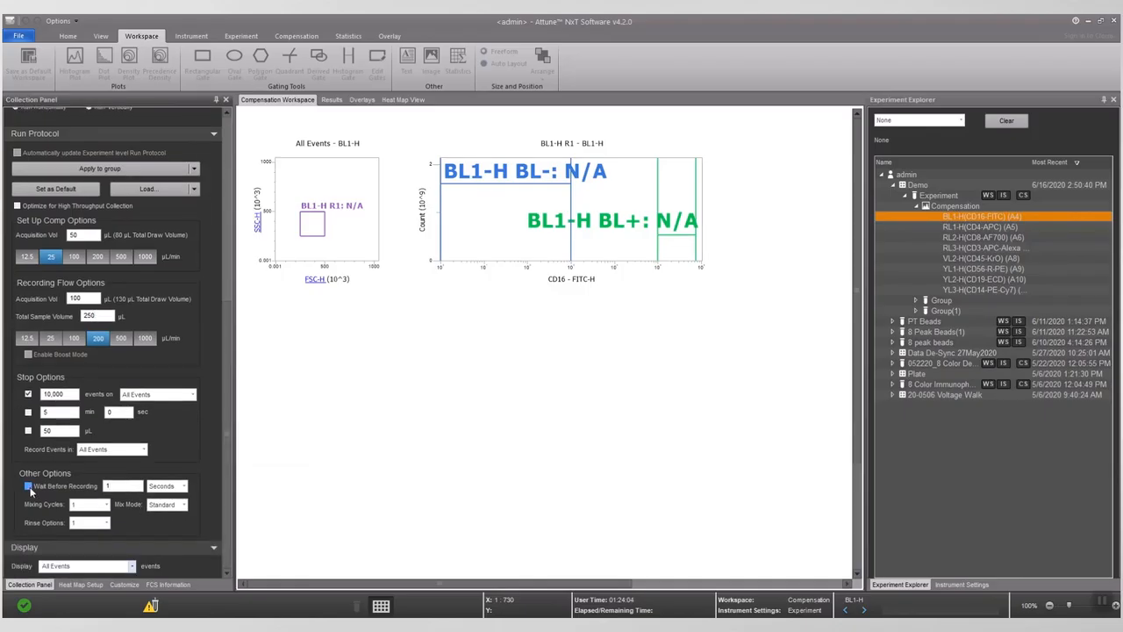
pyautogui.click(107, 504)
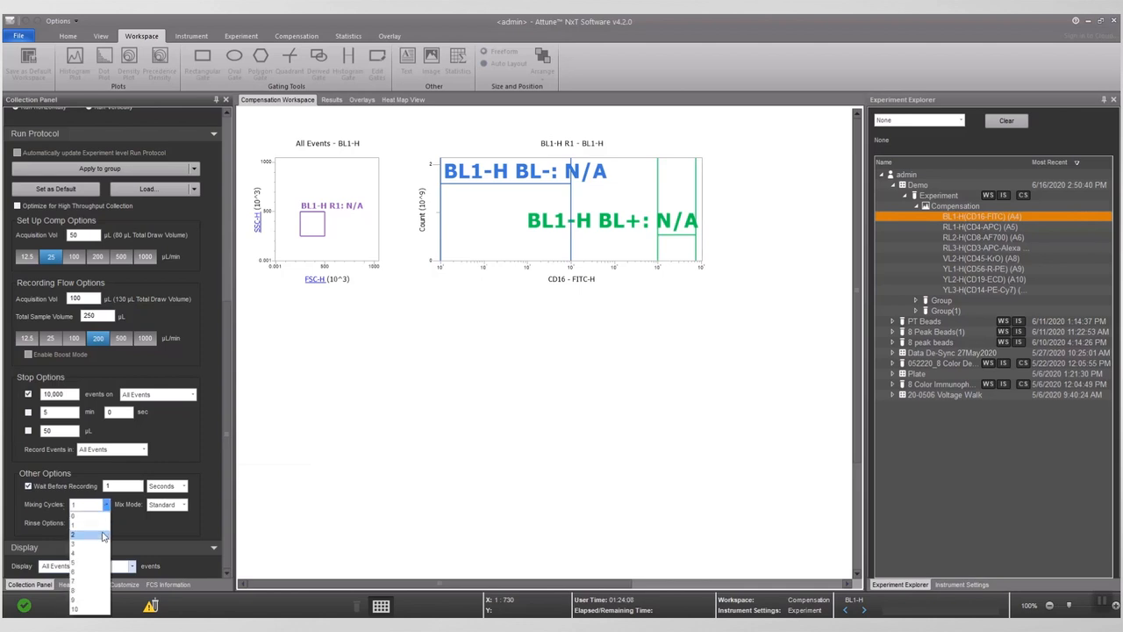
pyautogui.click(103, 534)
pyautogui.click(107, 523)
pyautogui.click(106, 551)
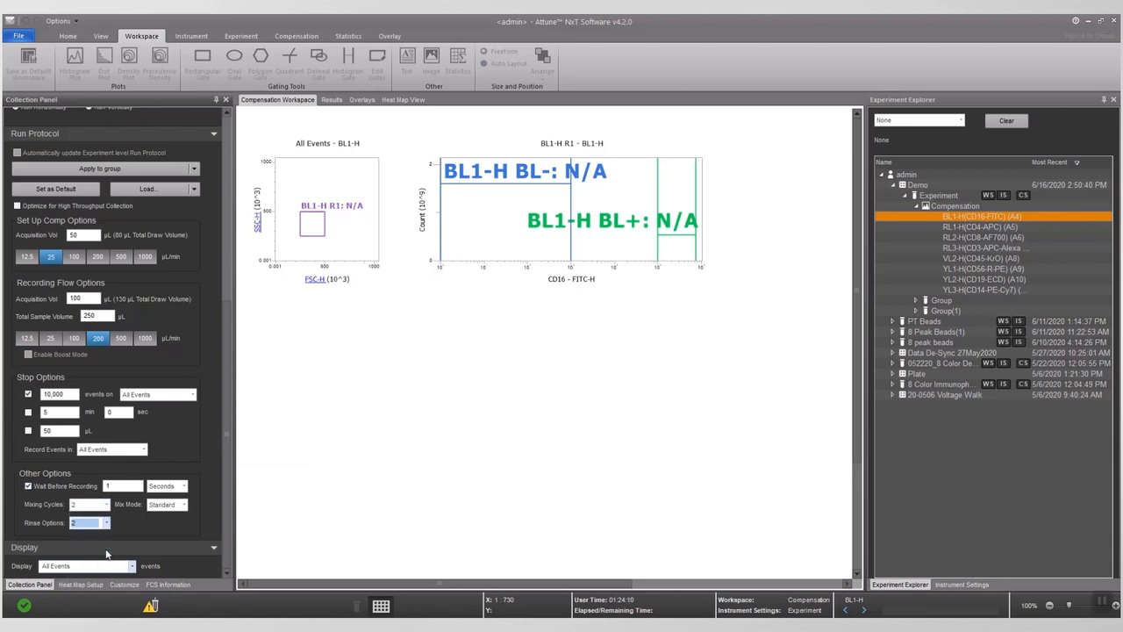
pyautogui.click(184, 506)
pyautogui.click(161, 516)
# - Start Set Up Comp for the BL1-H control in well A4
pyautogui.scroll(3, 109, 427)
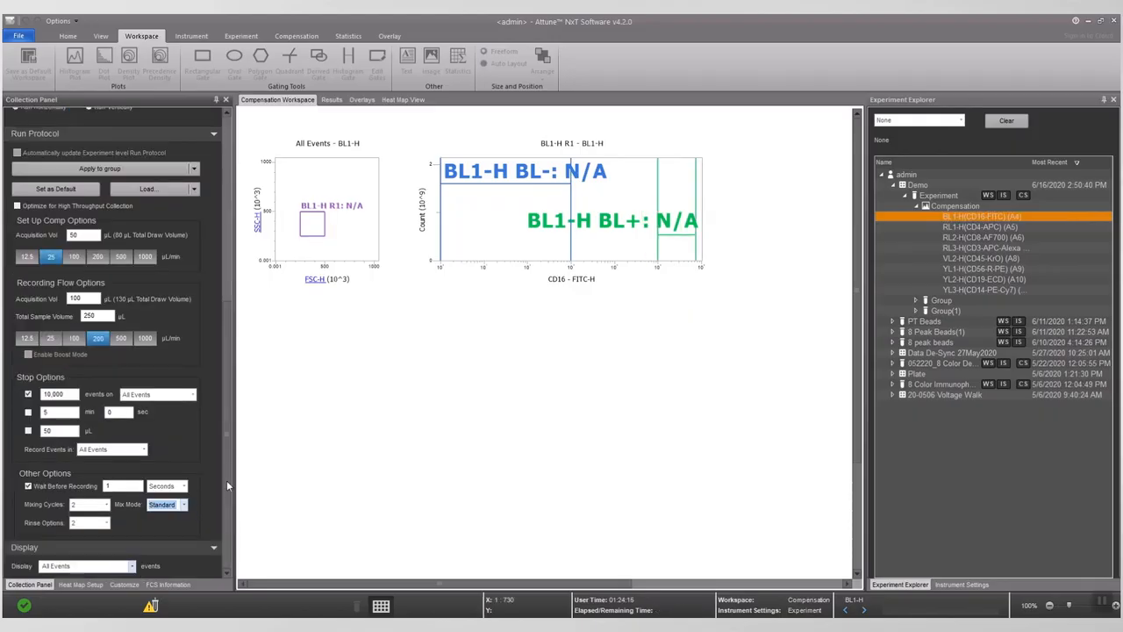
pyautogui.moveTo(226, 480); pyautogui.dragTo(237, 296)
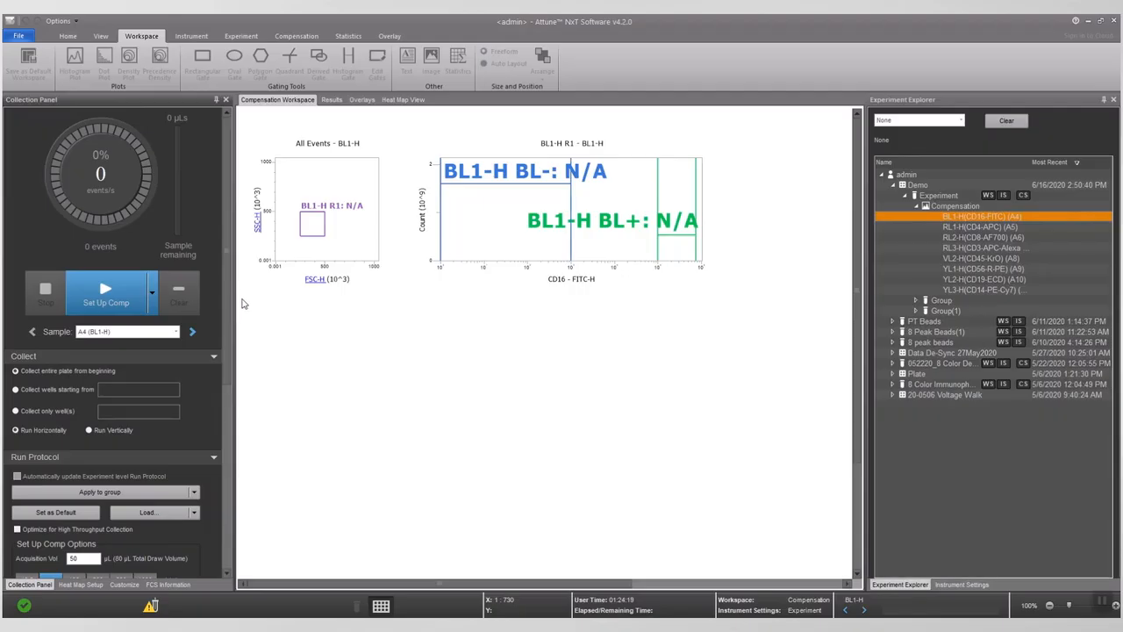
pyautogui.click(117, 303)
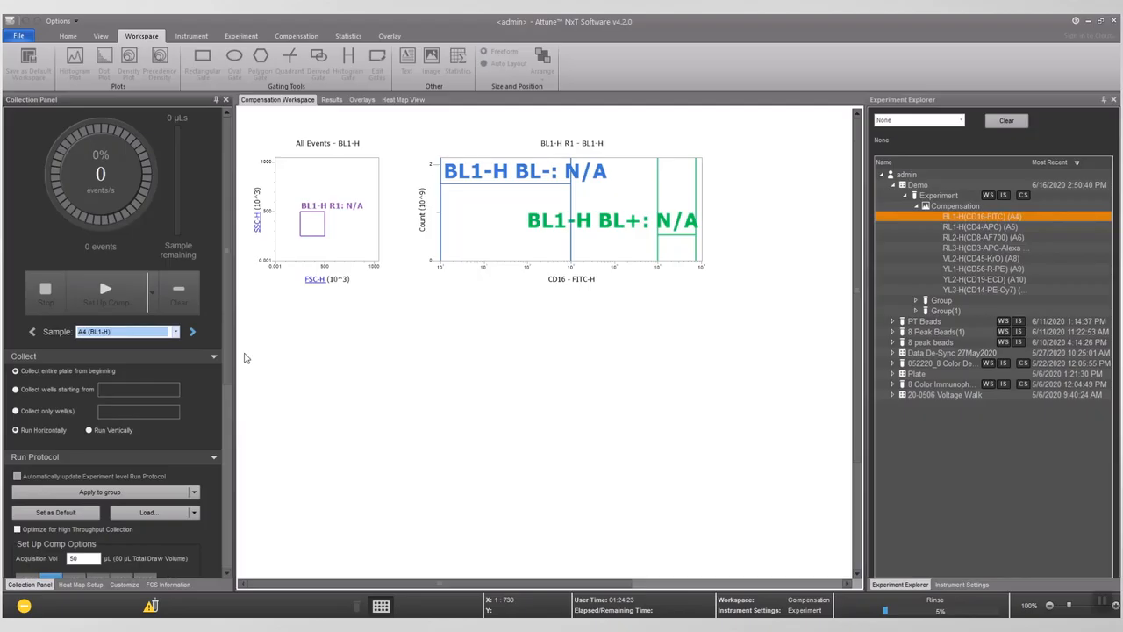
# - In the instrument settings, set the FSC voltage to 360 and the SSC voltage to 420 while the sample runs
pyautogui.click(962, 584)
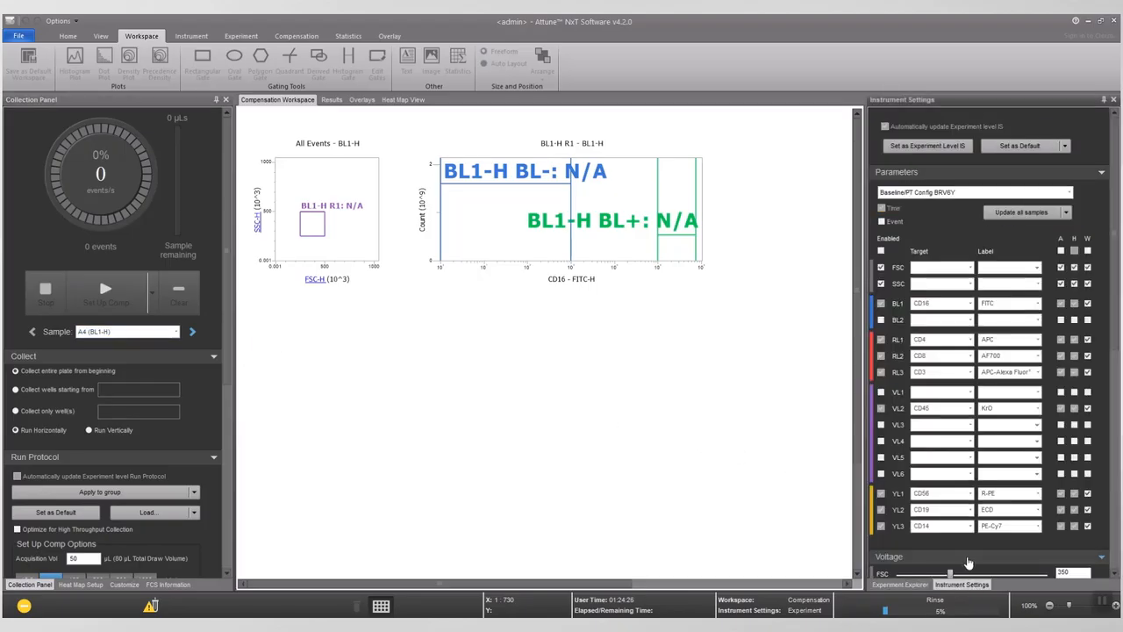
pyautogui.click(939, 176)
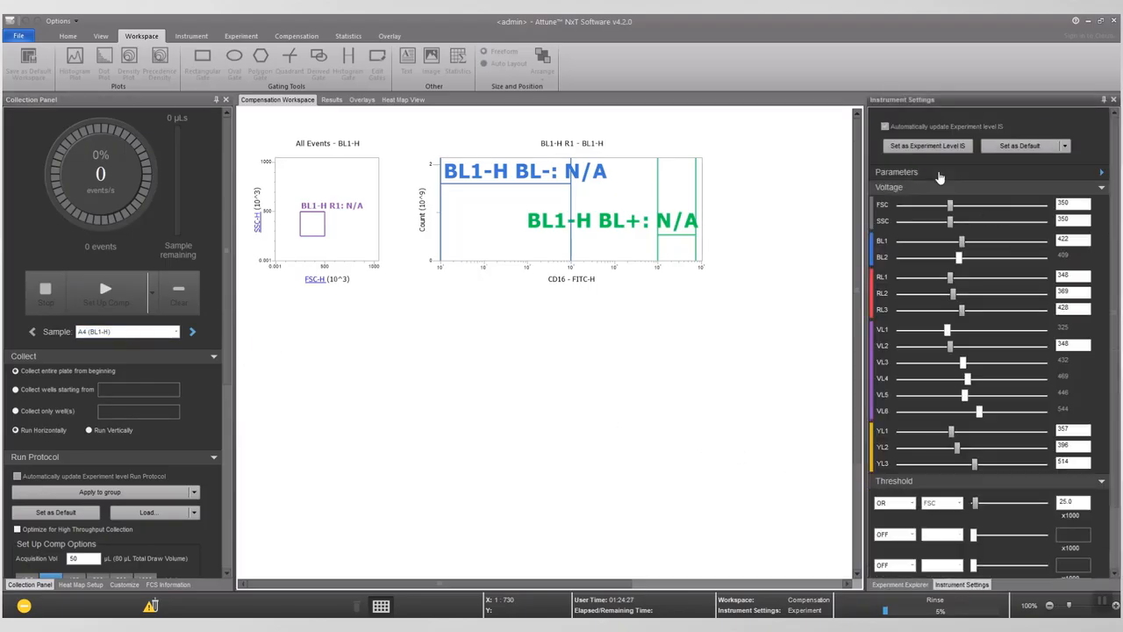
pyautogui.click(951, 224)
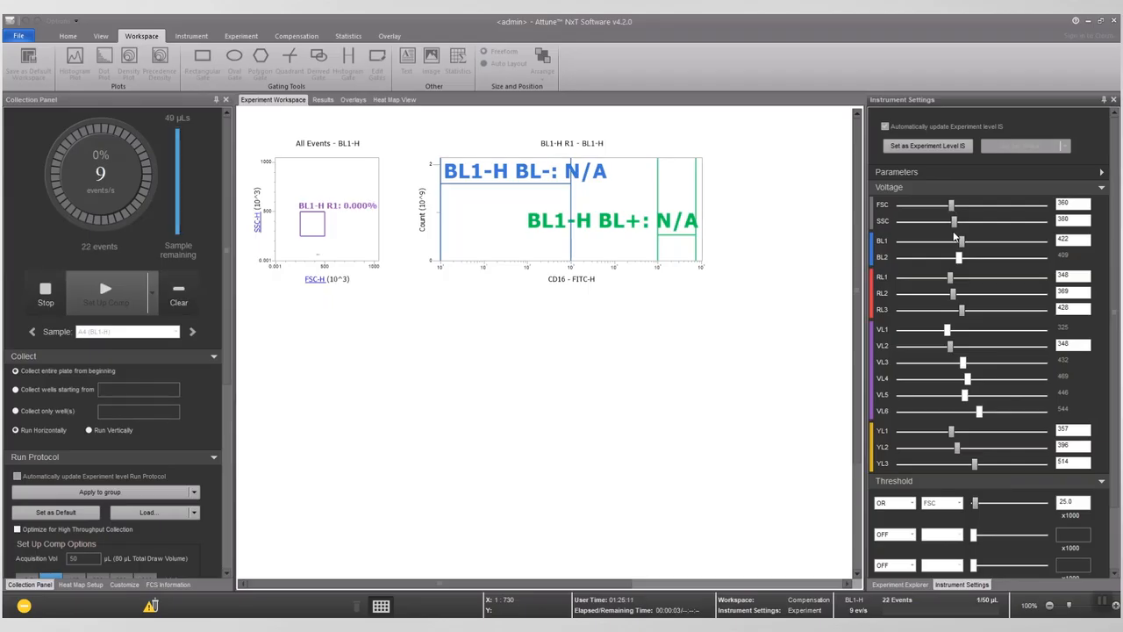
pyautogui.moveTo(954, 224); pyautogui.dragTo(956, 226)
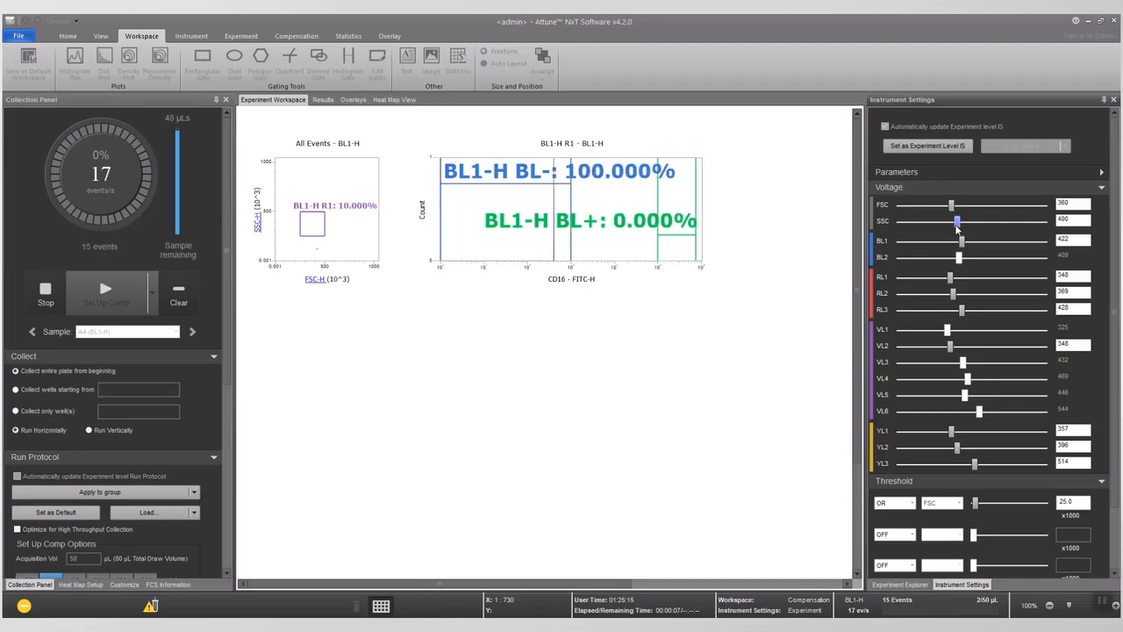
pyautogui.moveTo(957, 227); pyautogui.dragTo(957, 227)
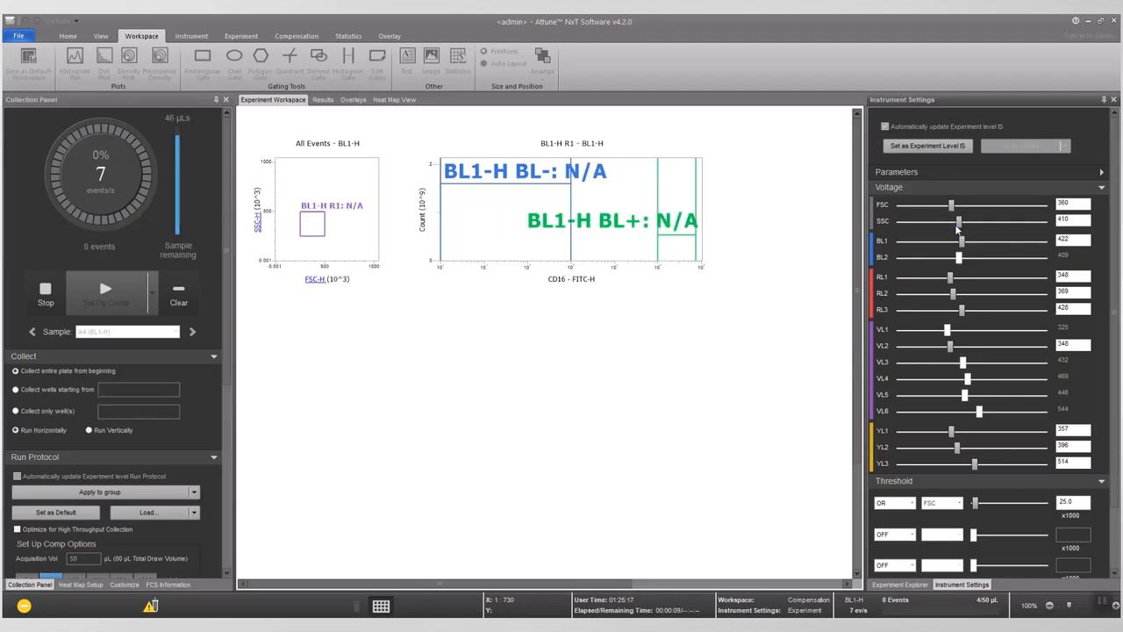
pyautogui.scroll(1, 958, 227)
# - Move the R1 gate in the All Events plot onto the main event cluster and reshape it tightly around the cluster
pyautogui.click(326, 258)
pyautogui.click(317, 235)
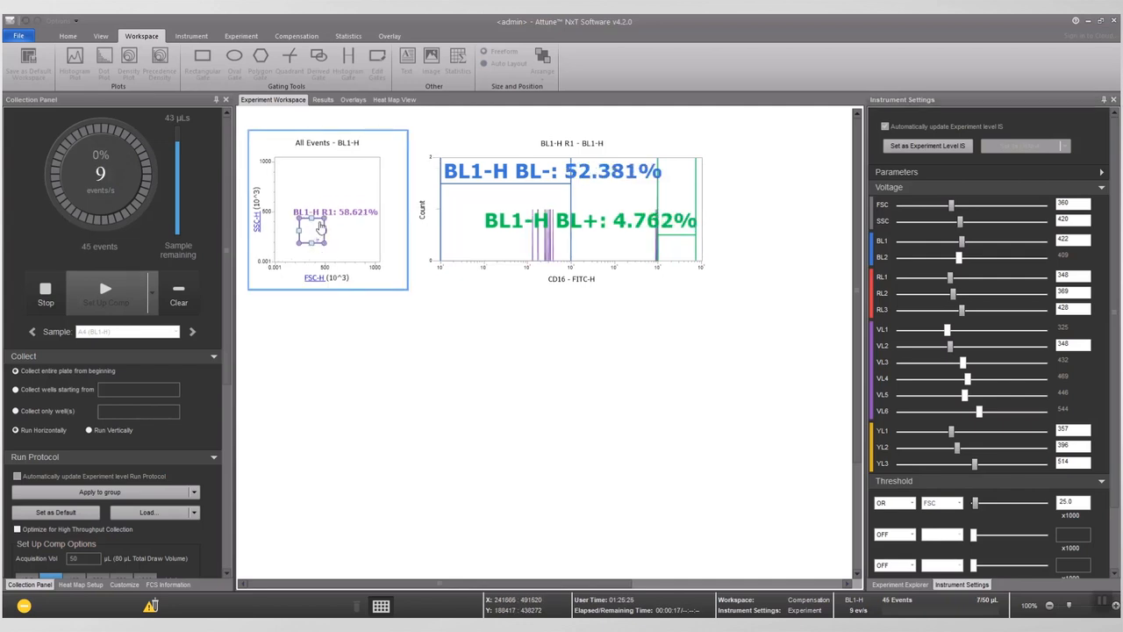
pyautogui.moveTo(319, 242); pyautogui.dragTo(318, 246)
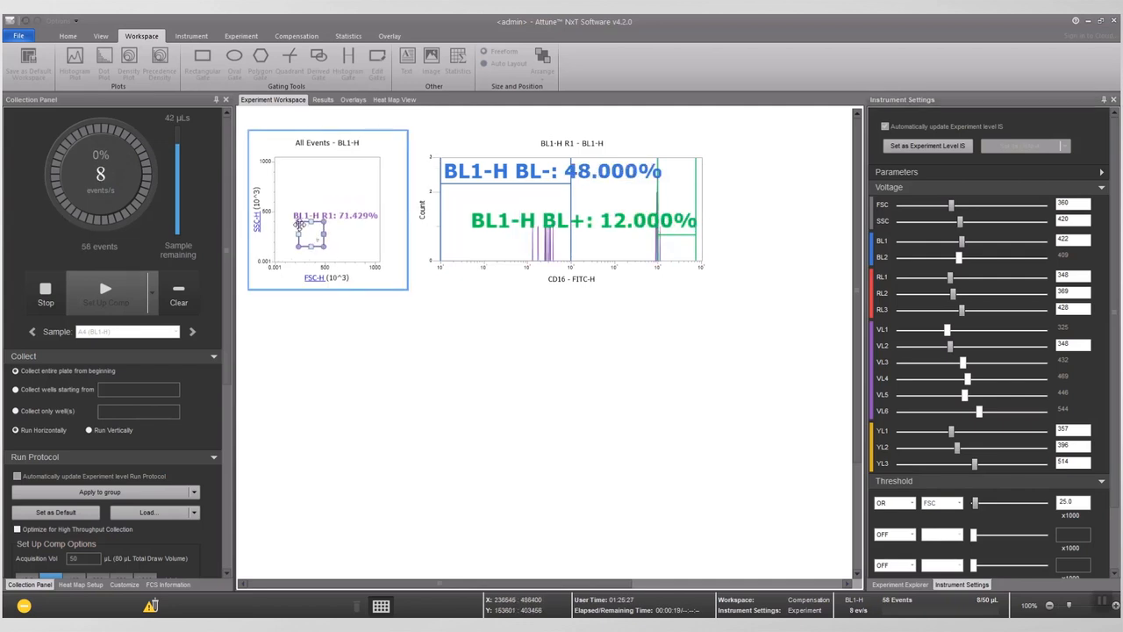
pyautogui.moveTo(324, 222); pyautogui.dragTo(312, 243)
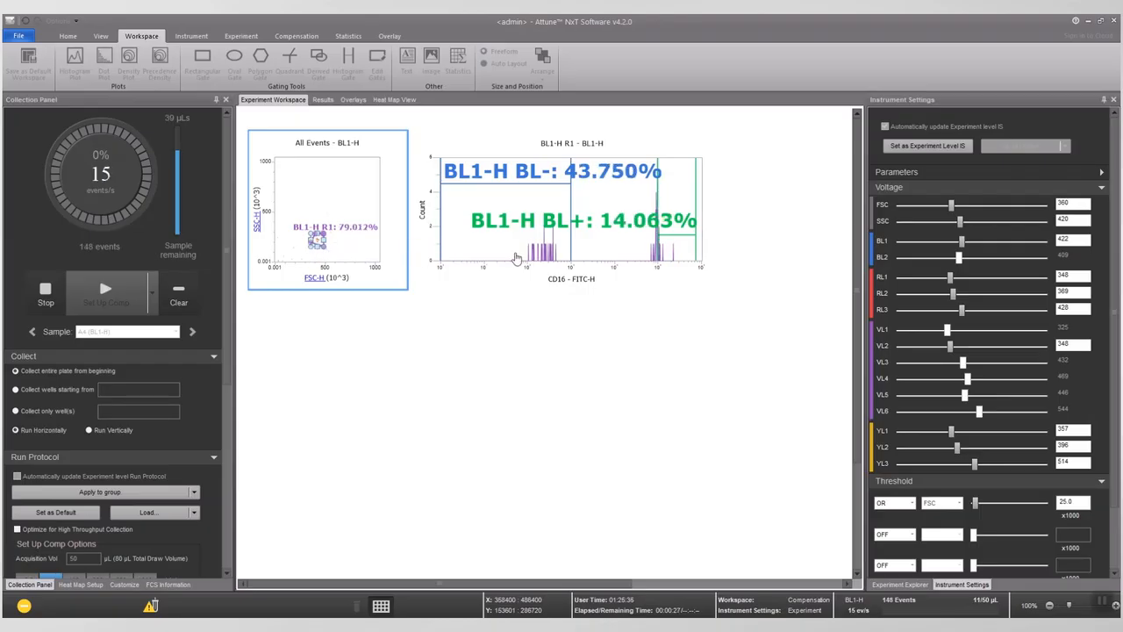
# - Shift the BL+ gate in the BL1-H histogram so it spans the positive peak
pyautogui.click(671, 234)
pyautogui.moveTo(671, 234); pyautogui.dragTo(663, 235)
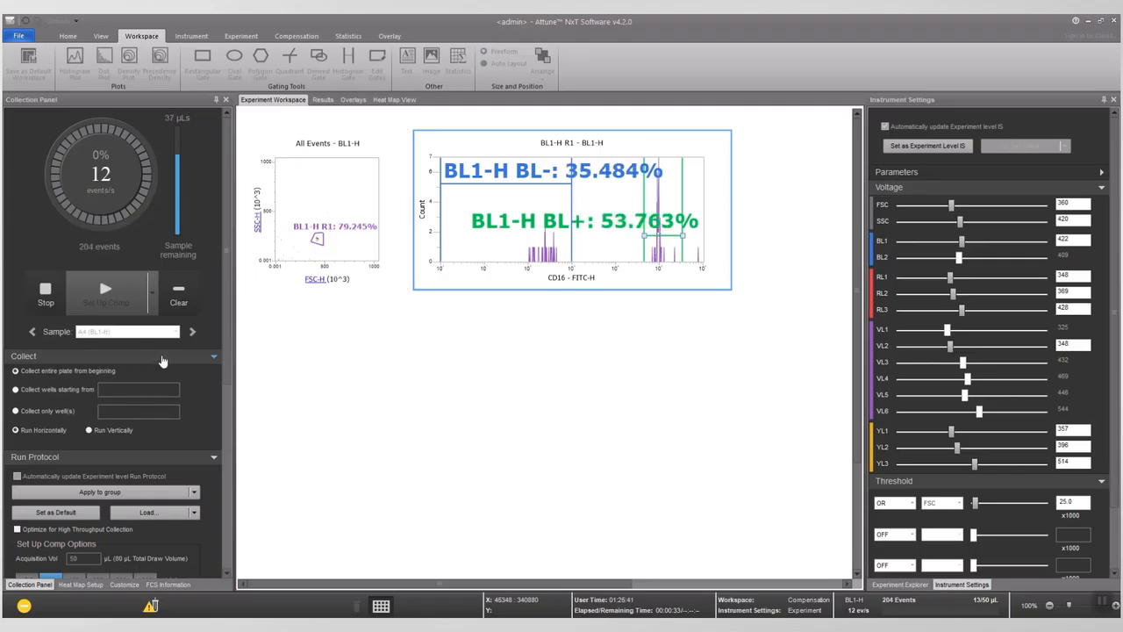
# - Stop the BL1-H acquisition and start Set Up Comp for the RL1-H control in well A5
pyautogui.click(57, 303)
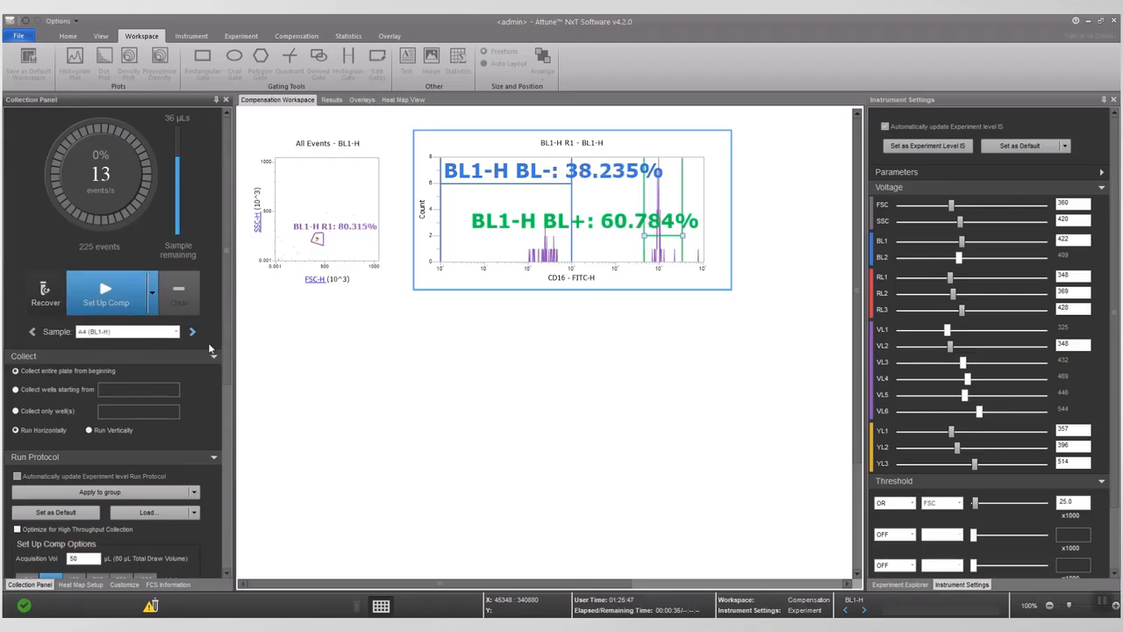
pyautogui.click(192, 331)
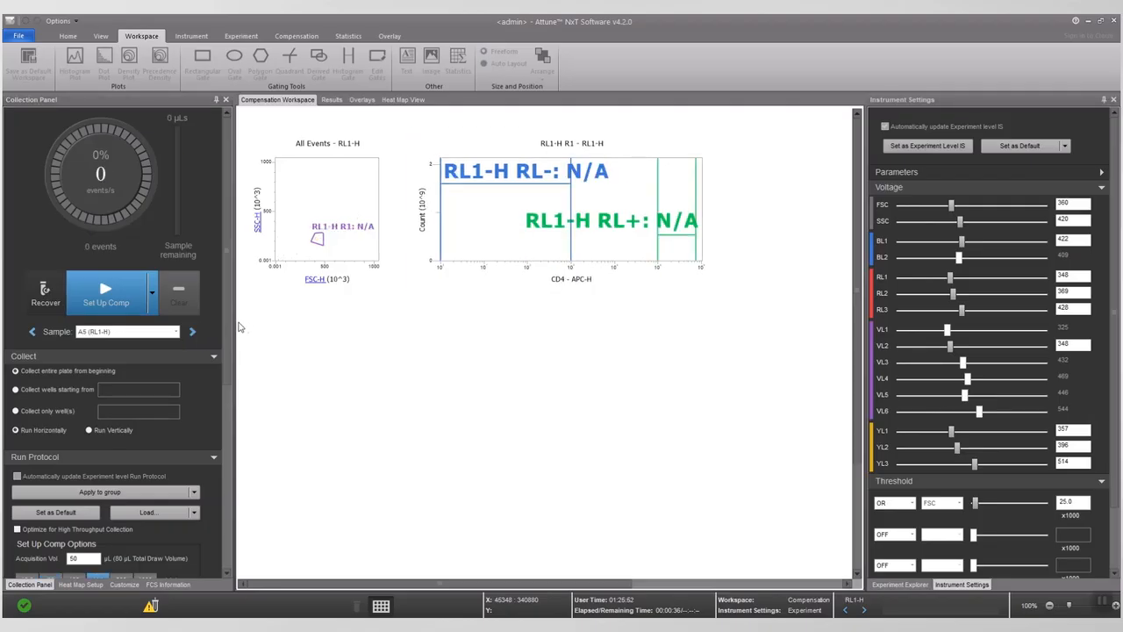
pyautogui.click(104, 294)
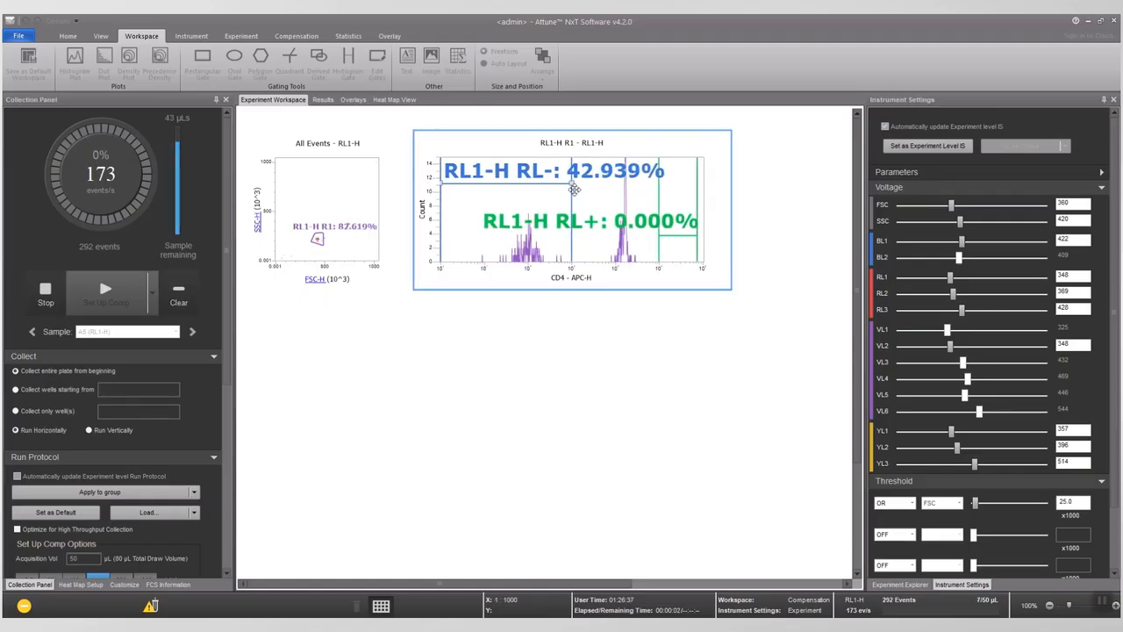
# - Set the RL1 voltage to 400, and fit the RL+ and RL- gates around the positive and negative peaks in the RL1-H histogram
pyautogui.moveTo(949, 278); pyautogui.dragTo(955, 277)
pyautogui.click(950, 280)
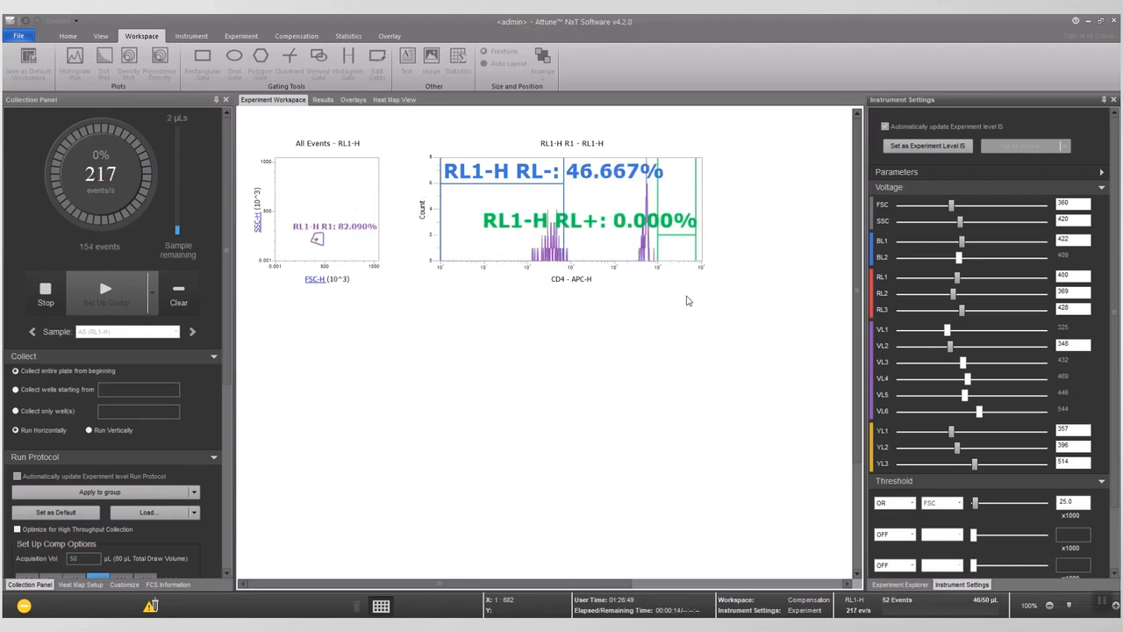
pyautogui.moveTo(674, 233); pyautogui.dragTo(651, 235)
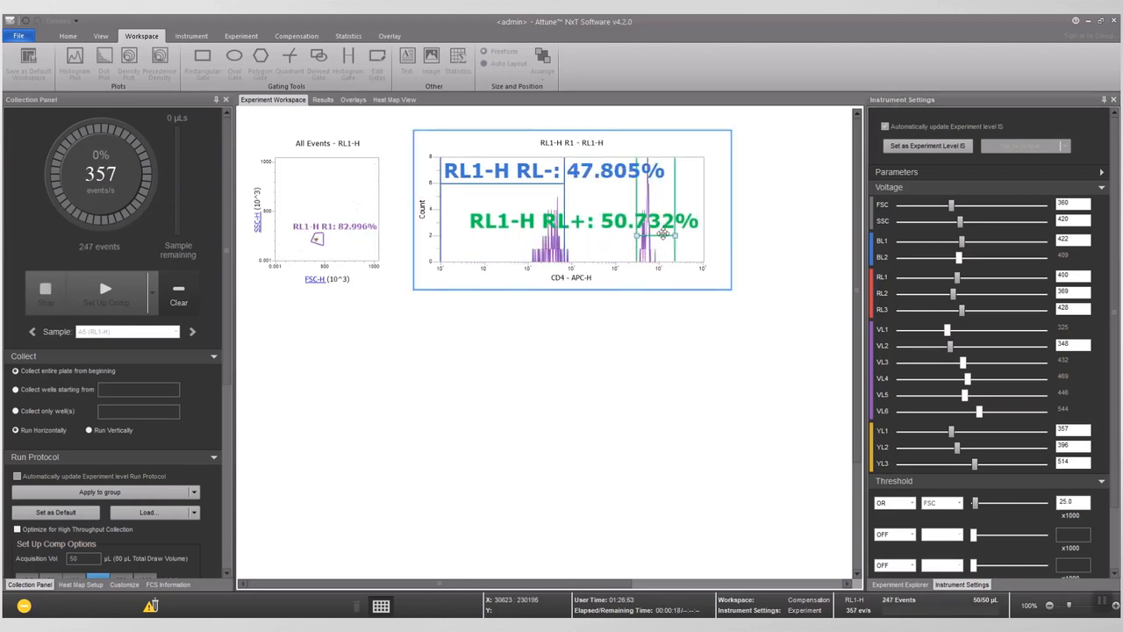
pyautogui.moveTo(564, 185); pyautogui.dragTo(571, 184)
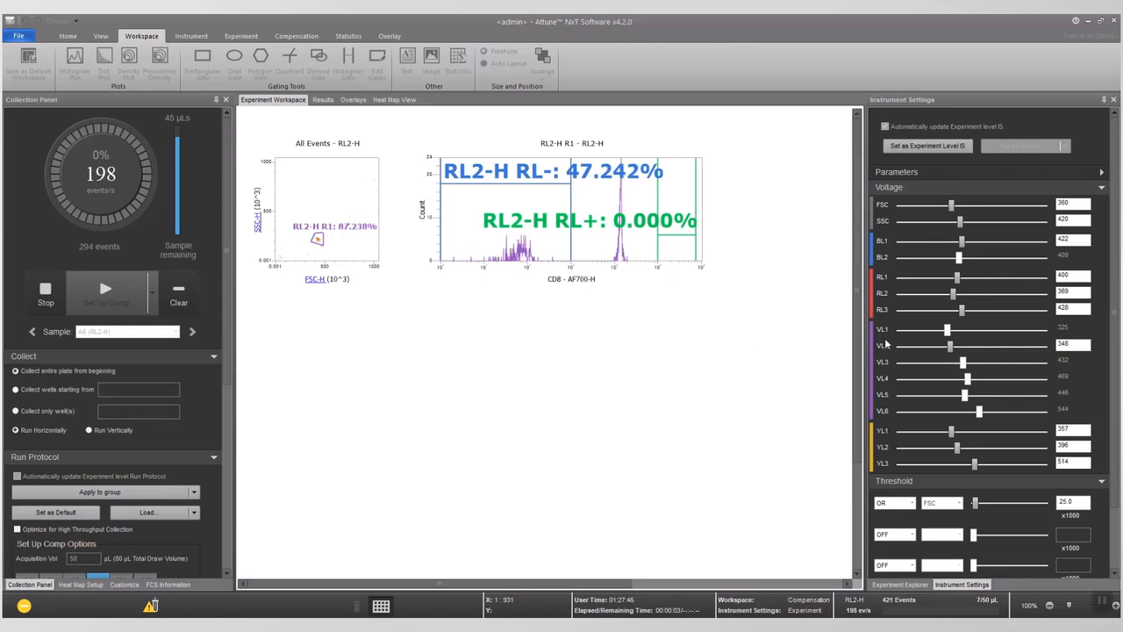
# - Set the RL2 voltage to 400, clear the events and shift the RL+ gate over the RL2-H positive peak, ending with acquisition stopped
pyautogui.moveTo(955, 295); pyautogui.dragTo(959, 296)
pyautogui.click(178, 295)
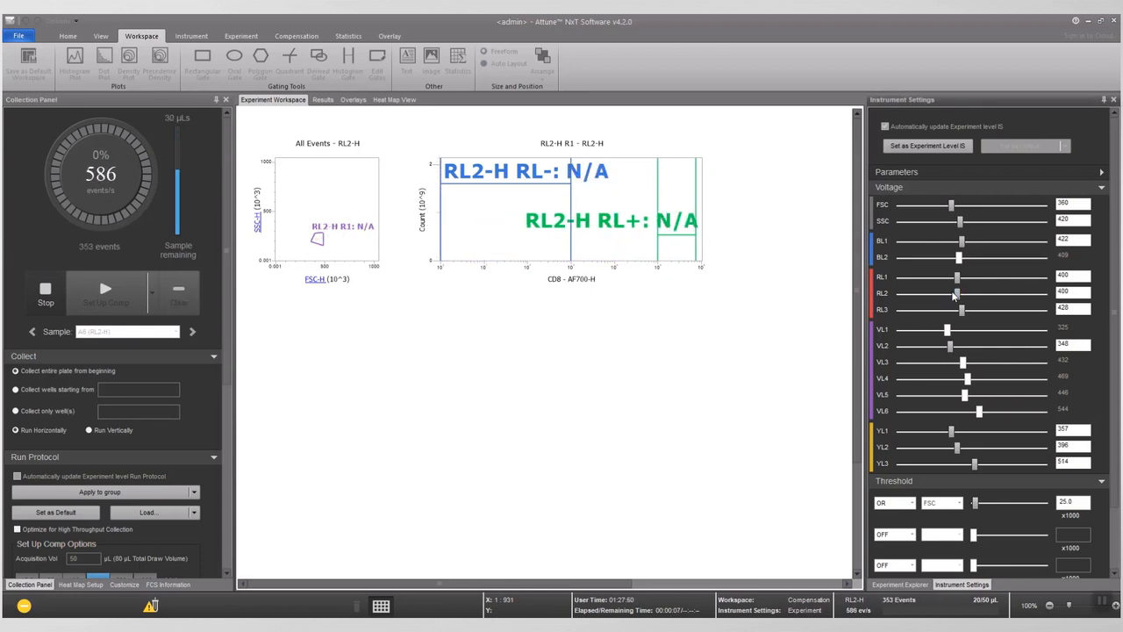
pyautogui.moveTo(676, 248); pyautogui.dragTo(639, 248)
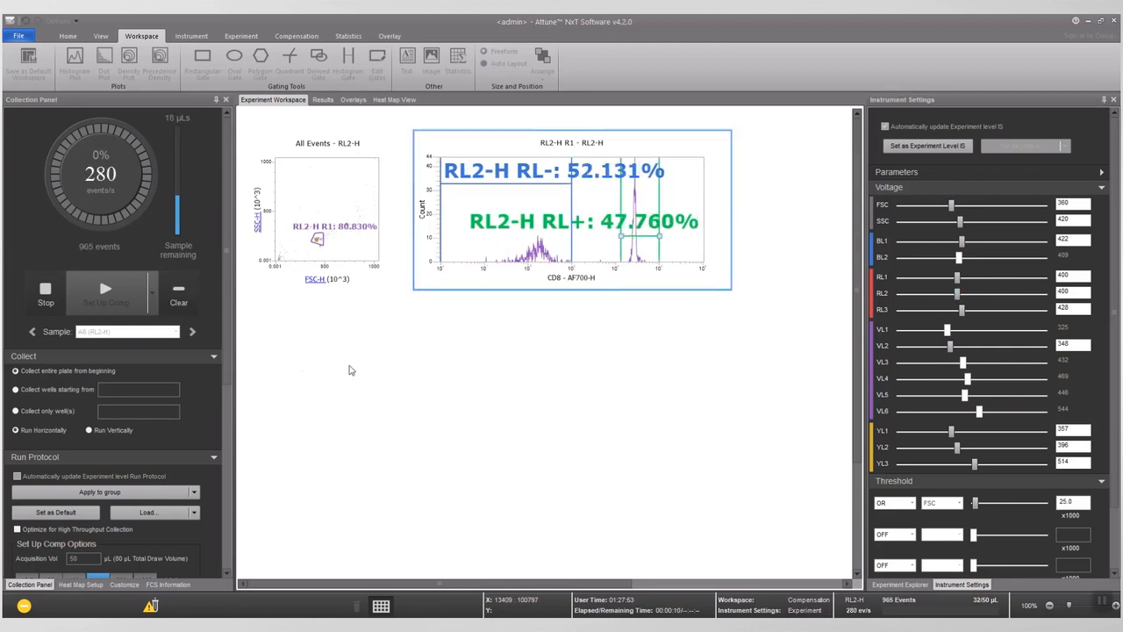
pyautogui.click(46, 293)
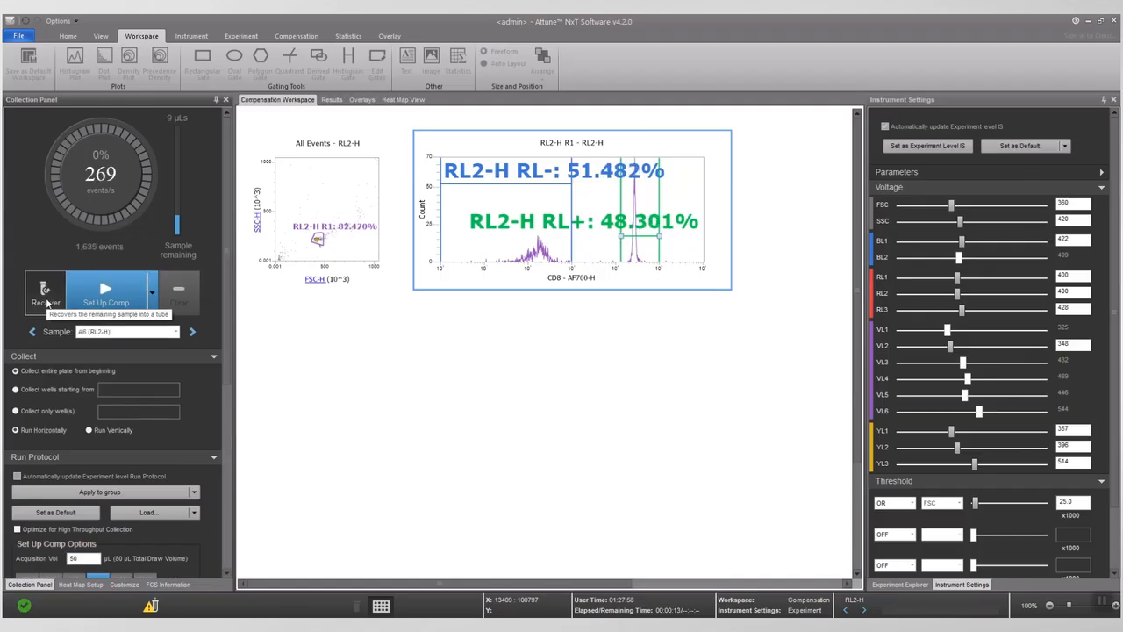
# - Run Set Up Comp for the RL3-H control in well A7, setting the RL3 voltage to 420 and shifting the RL+ gate over the positive peak
pyautogui.click(192, 332)
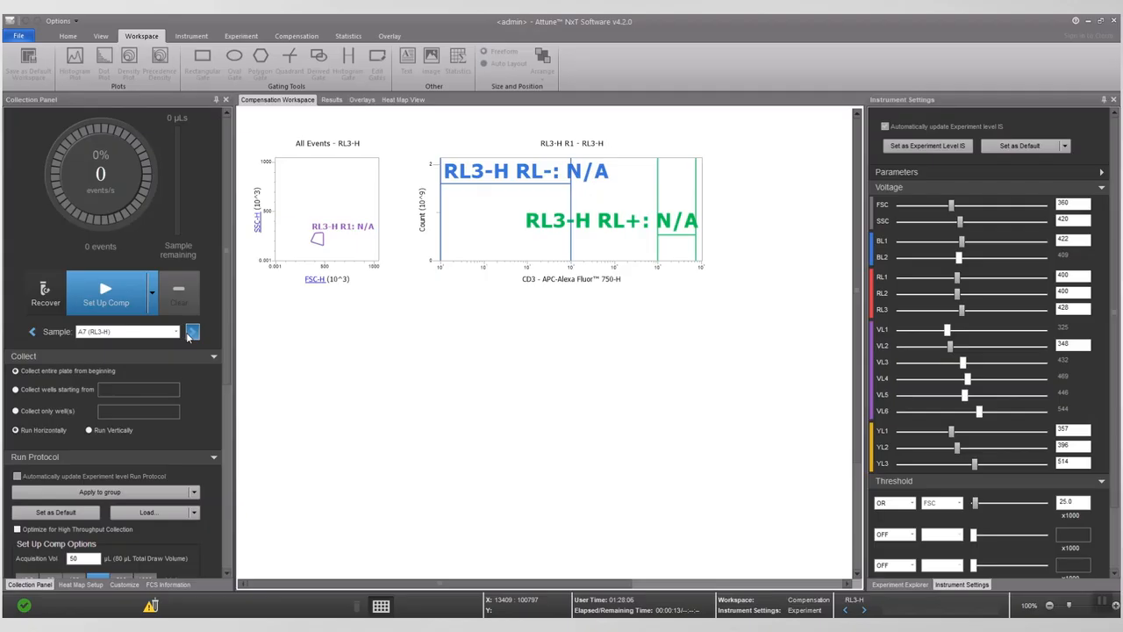
pyautogui.click(105, 295)
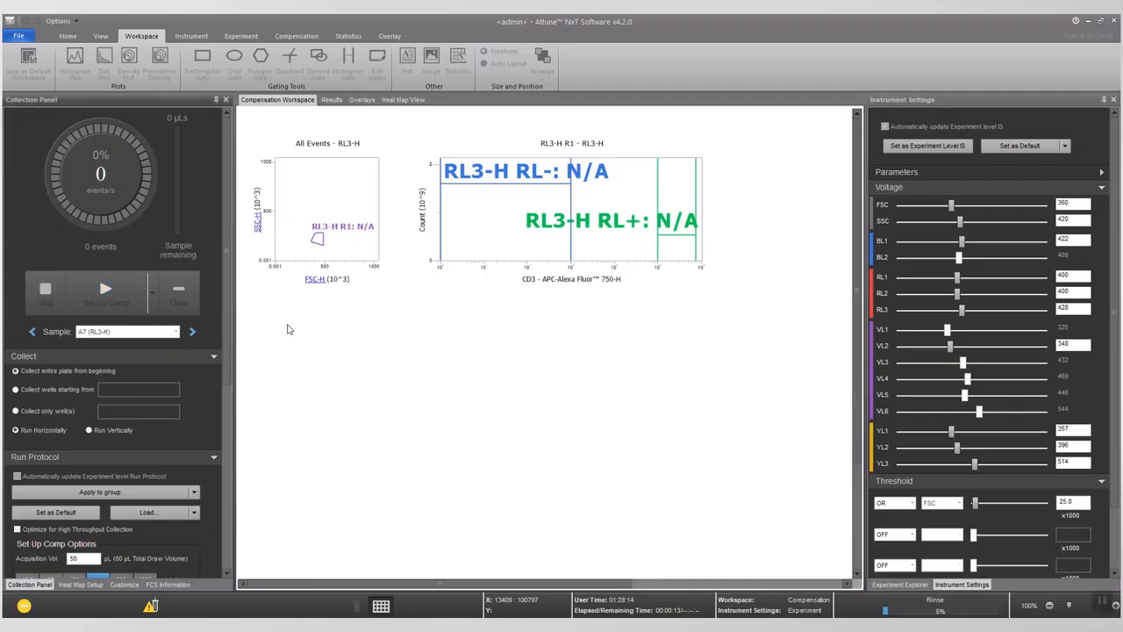
pyautogui.moveTo(961, 314); pyautogui.dragTo(964, 314)
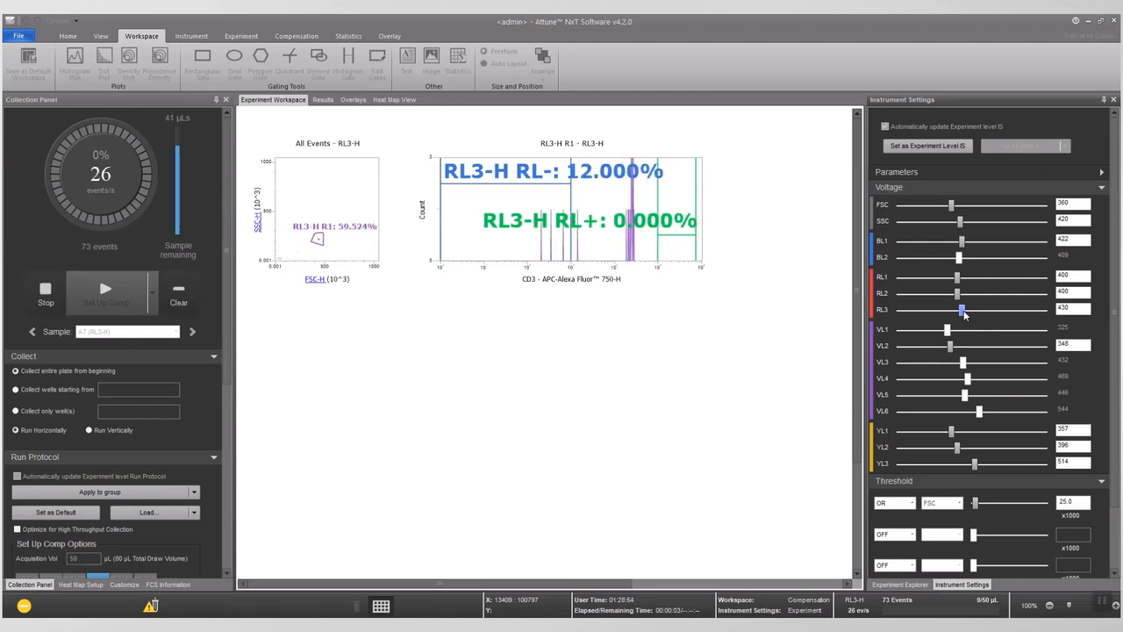
pyautogui.moveTo(963, 314); pyautogui.dragTo(960, 312)
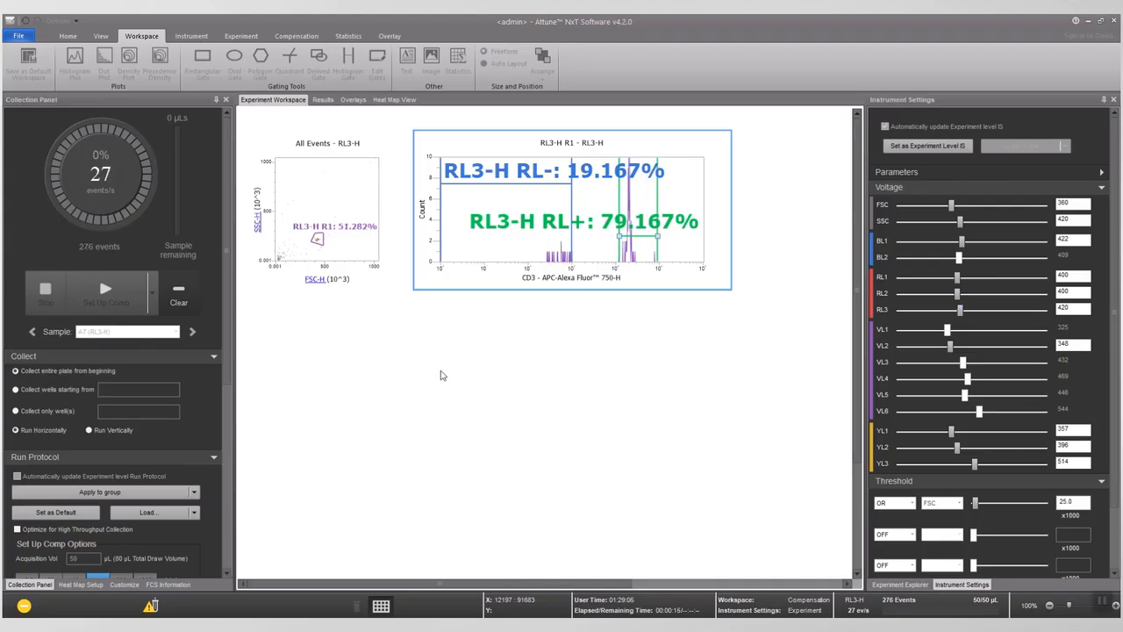
# - Run Set Up Comp for the VL2-H control in well A8 and set the VL2 voltage to 350
pyautogui.click(194, 334)
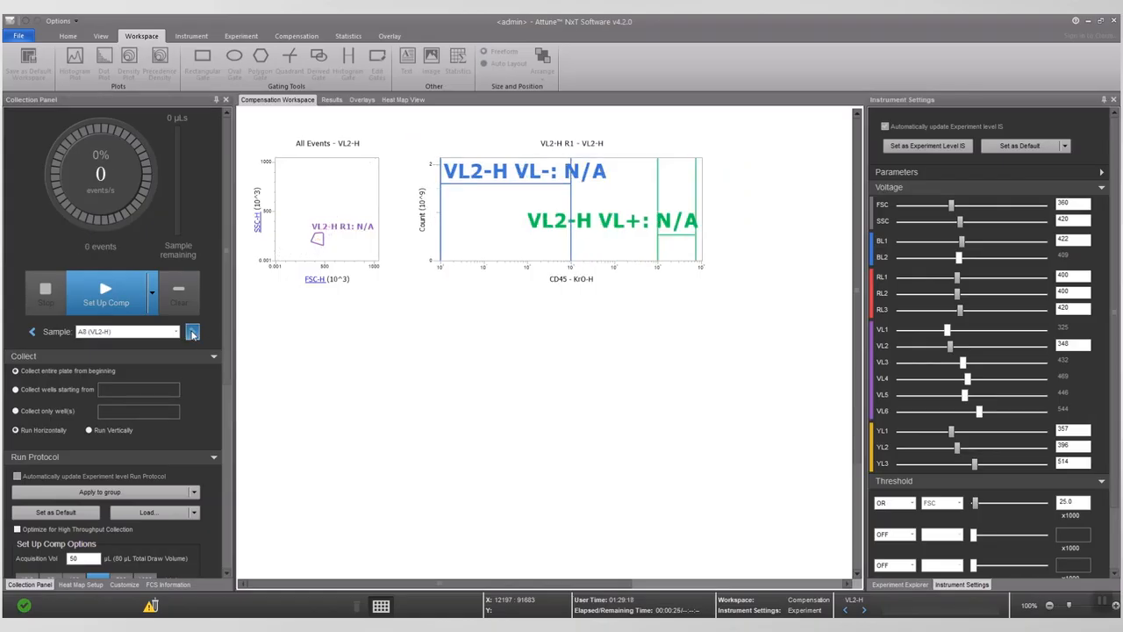
pyautogui.click(106, 290)
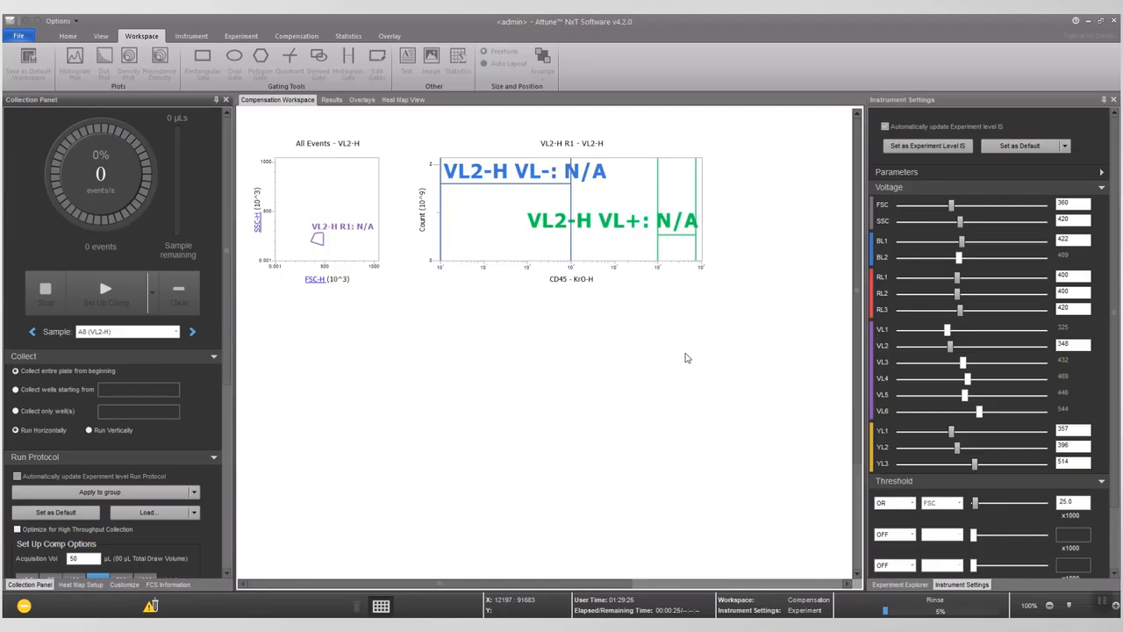
pyautogui.click(952, 349)
pyautogui.scroll(-1, 952, 349)
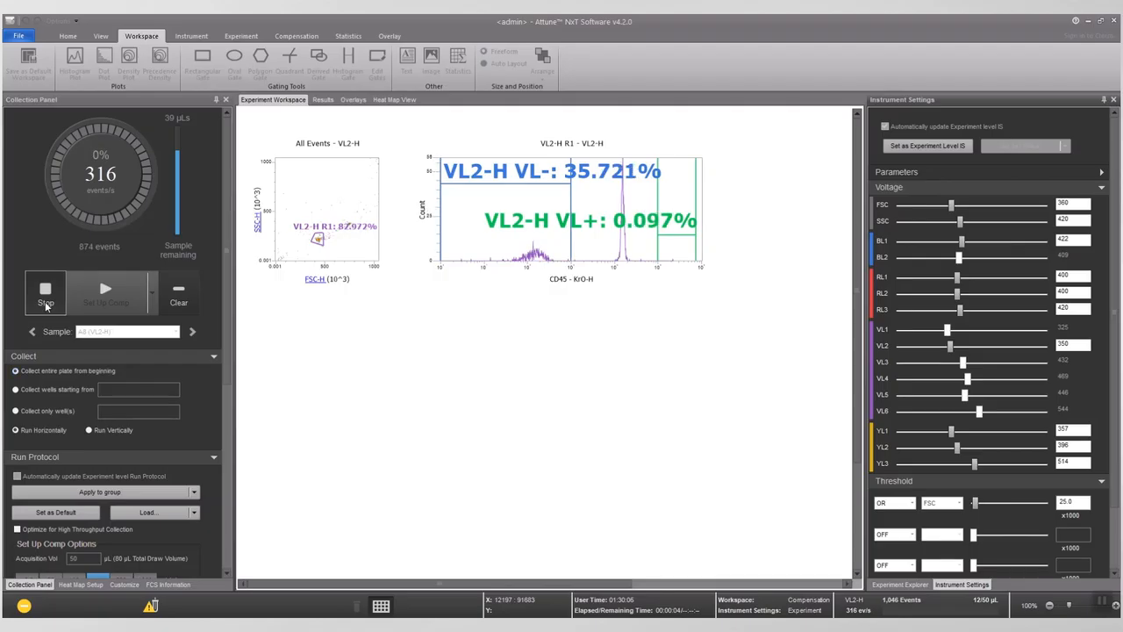
# - Shift the VL+ gate over the positive peak and narrow the VL- gate's upper bound in the VL2-H histogram
pyautogui.click(713, 232)
pyautogui.moveTo(689, 239); pyautogui.dragTo(642, 238)
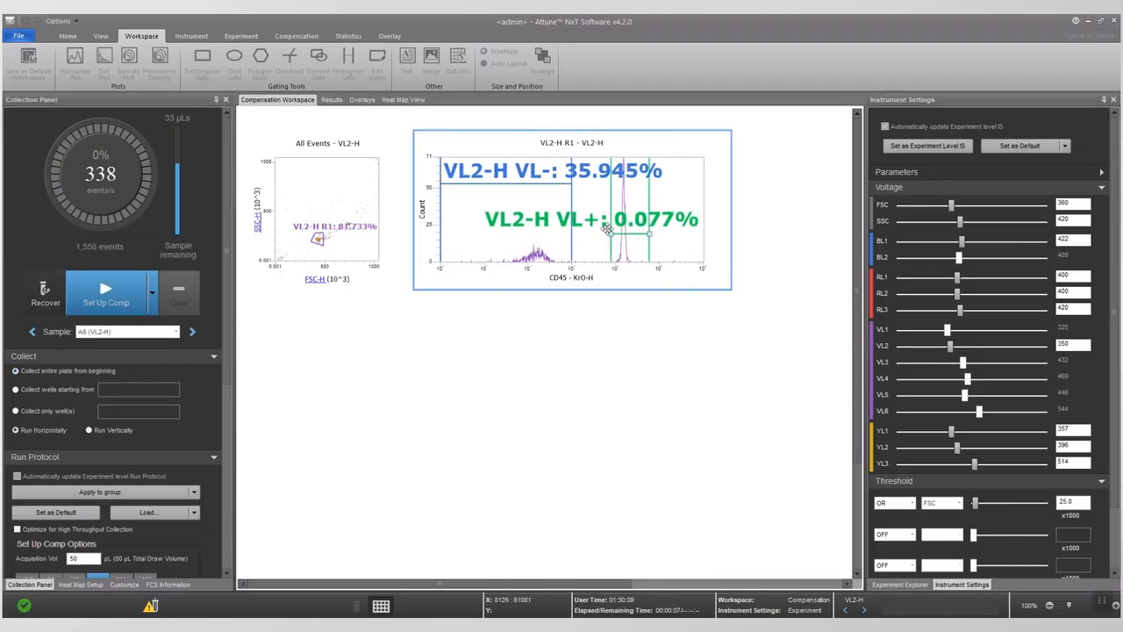
pyautogui.moveTo(571, 185); pyautogui.dragTo(561, 186)
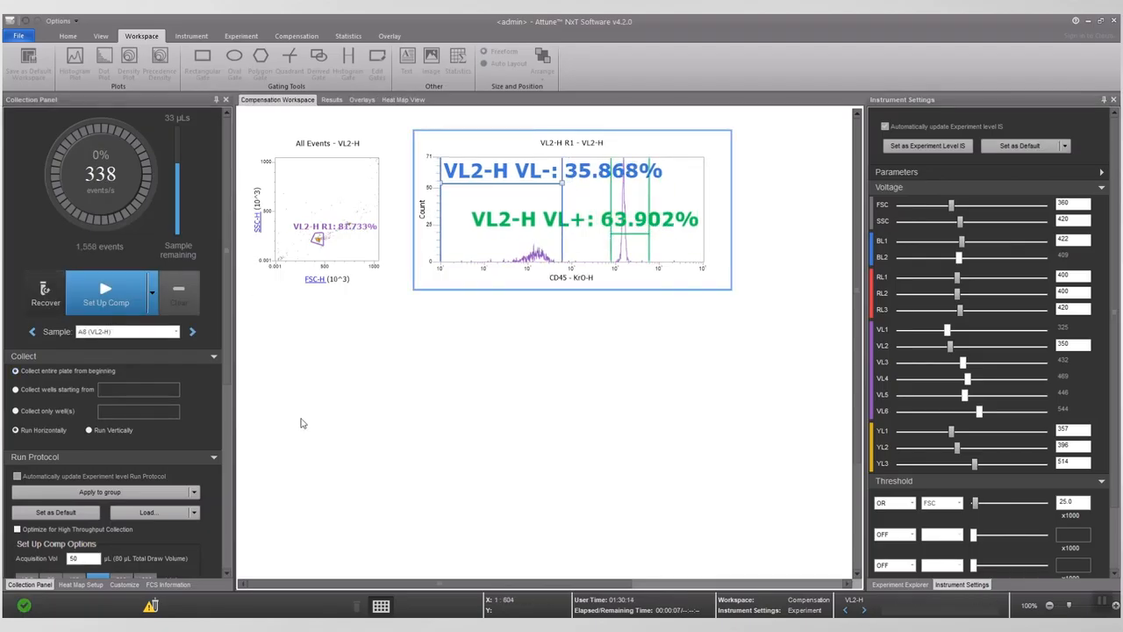
# - Run Set Up Comp for the YL1-H control in well A9 and set the YL1 voltage to 350
pyautogui.click(192, 331)
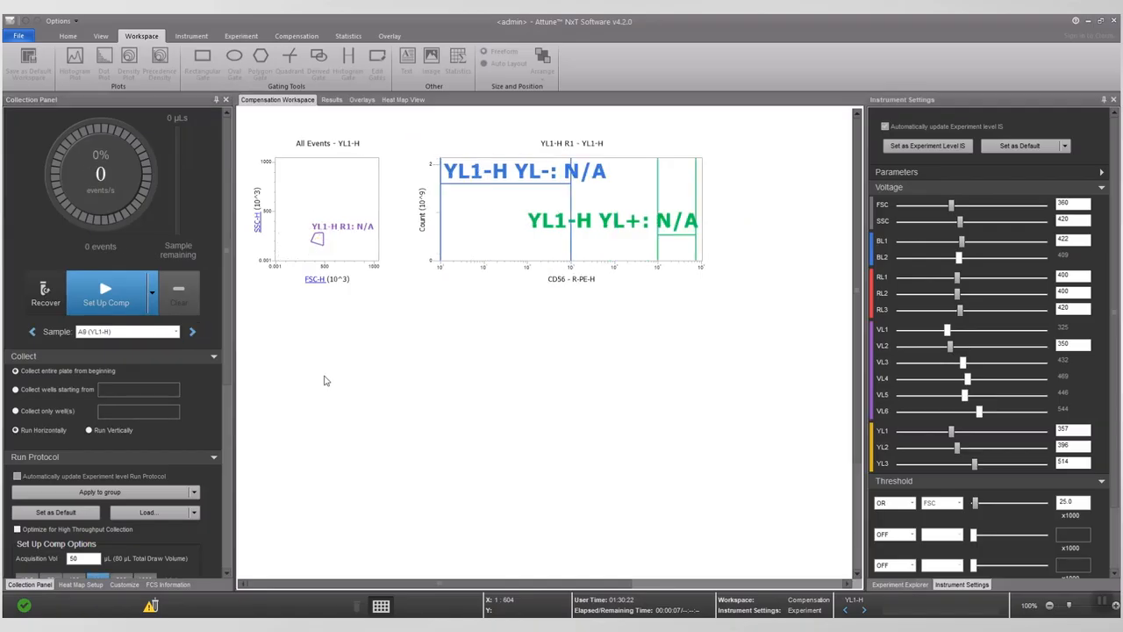
pyautogui.click(107, 298)
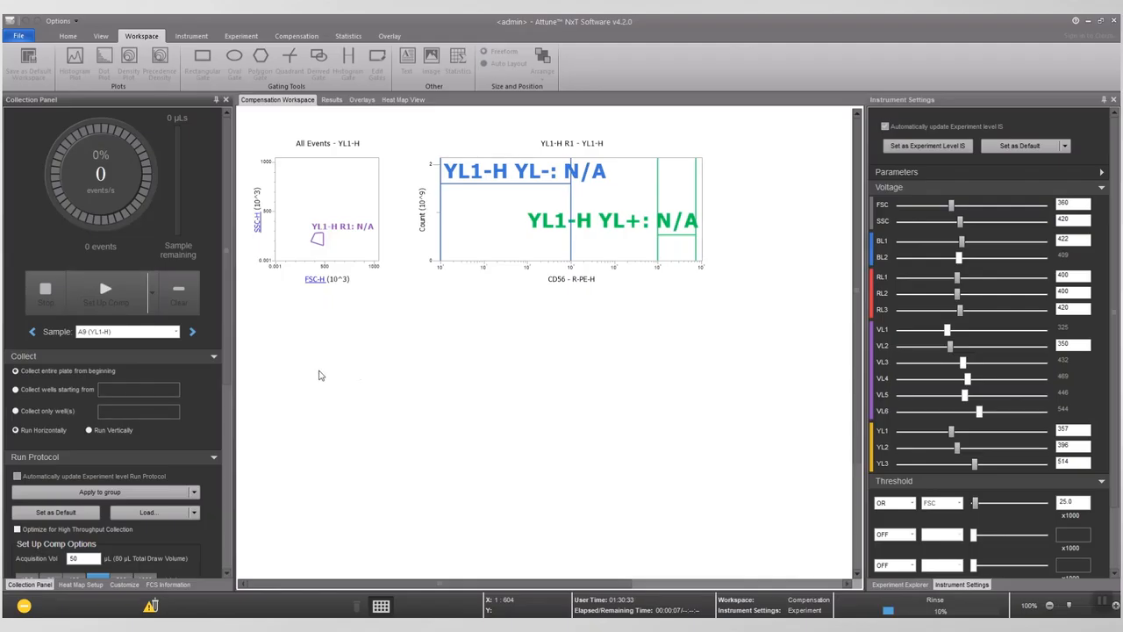
pyautogui.click(952, 432)
pyautogui.moveTo(952, 435); pyautogui.dragTo(951, 434)
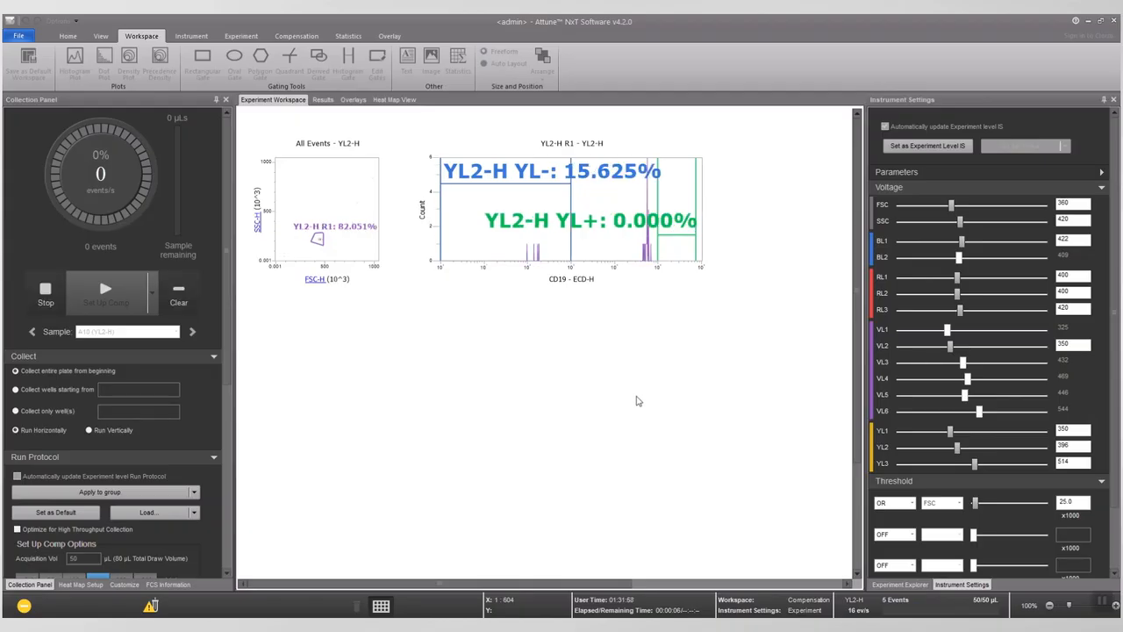
# - Shift the YL+ gate over the positive peak in the YL2-H histogram and stop the acquisition
pyautogui.moveTo(682, 235); pyautogui.dragTo(658, 235)
pyautogui.click(46, 294)
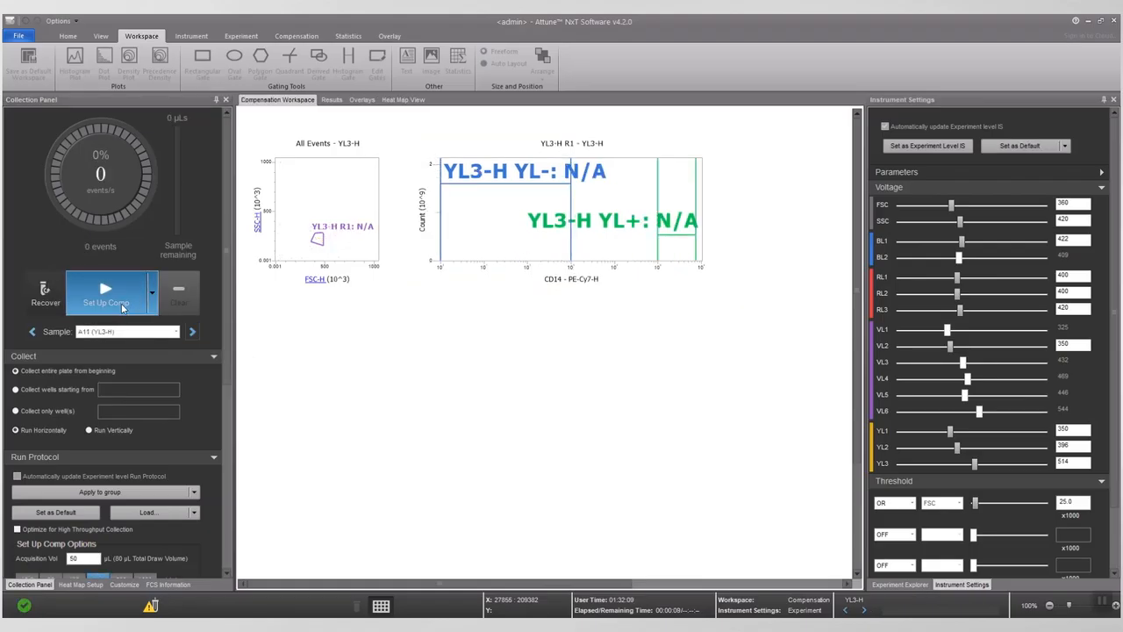
# - Run Set Up Comp for the YL3-H control in well A11 and set the YL3 voltage to 490
pyautogui.click(114, 297)
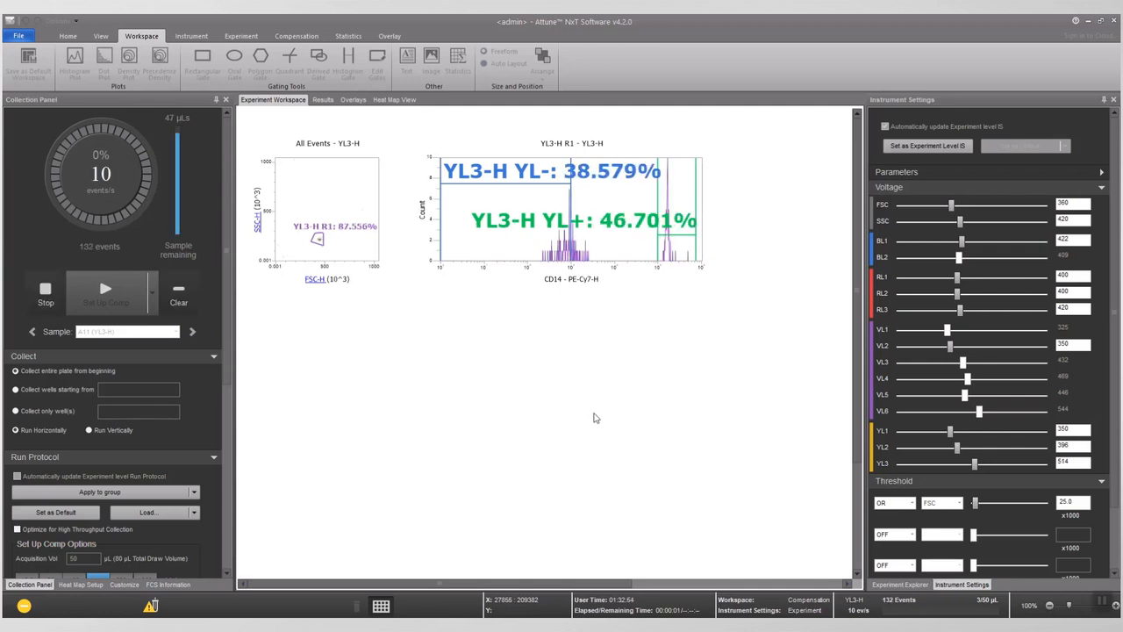
pyautogui.moveTo(974, 462); pyautogui.dragTo(969, 464)
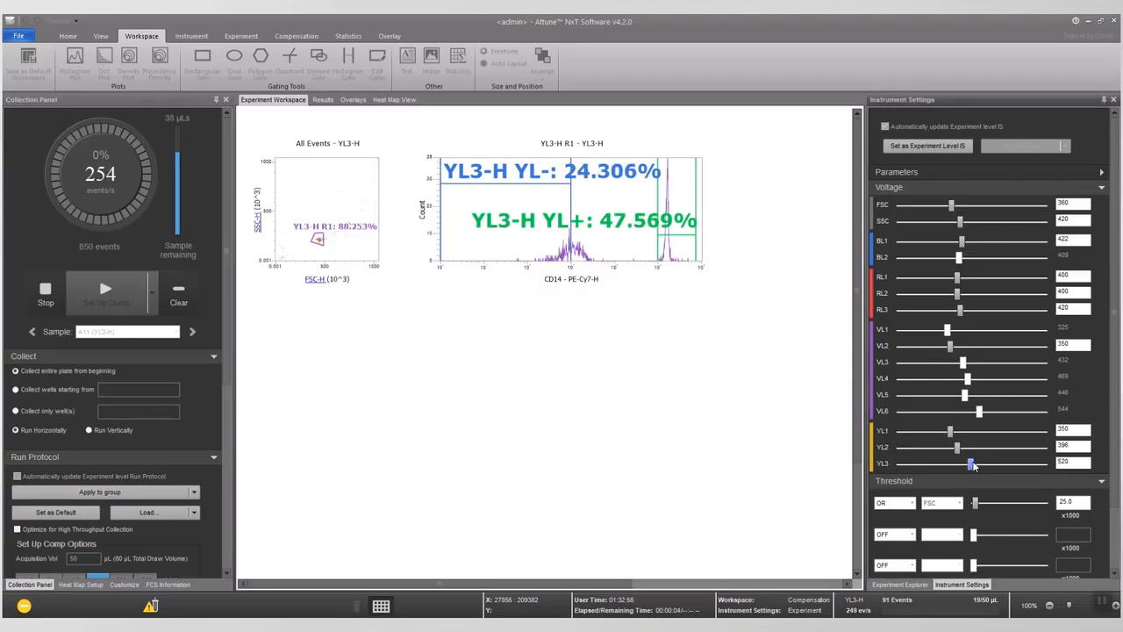
# - Shift the YL- and YL+ gates in the YL3-H histogram so they span the negative and positive peaks
pyautogui.click(564, 184)
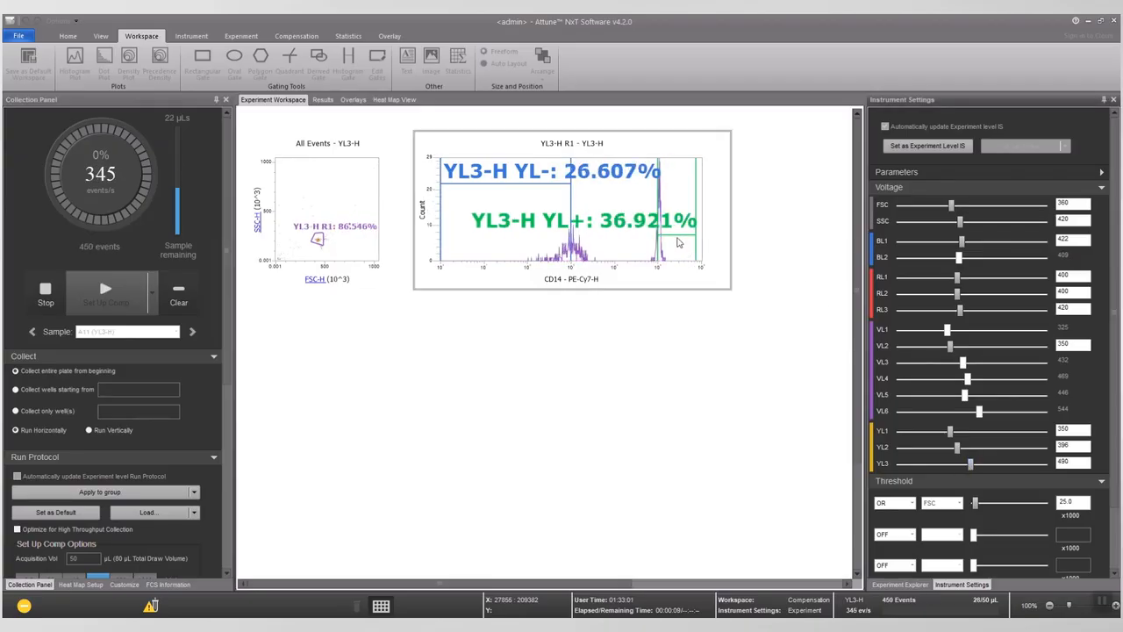
pyautogui.moveTo(565, 184); pyautogui.dragTo(586, 185)
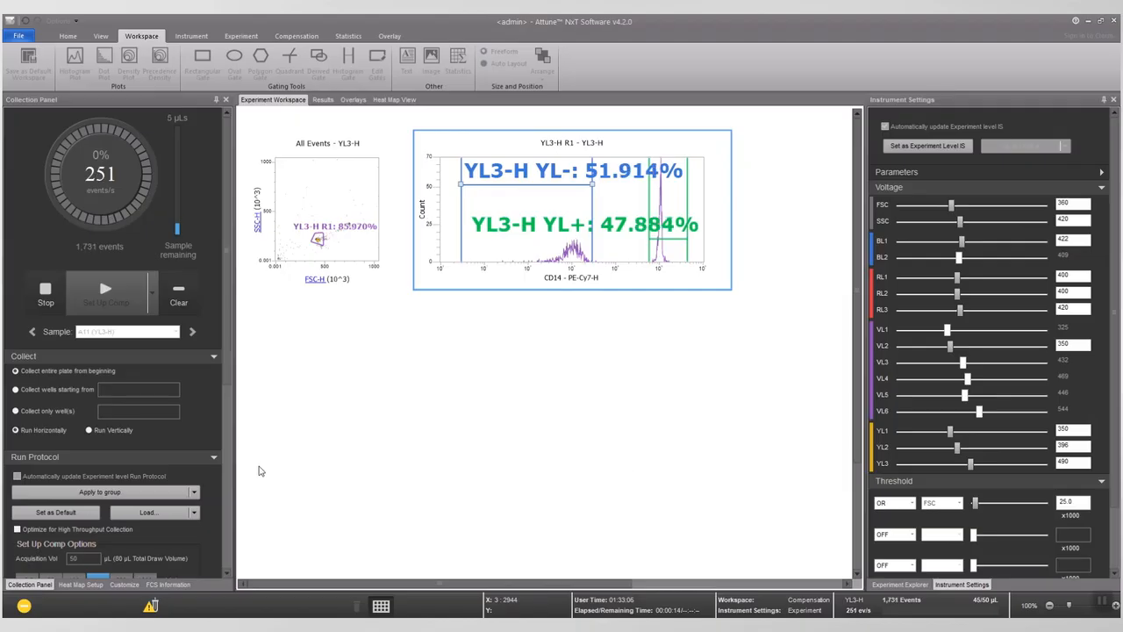
pyautogui.click(752, 468)
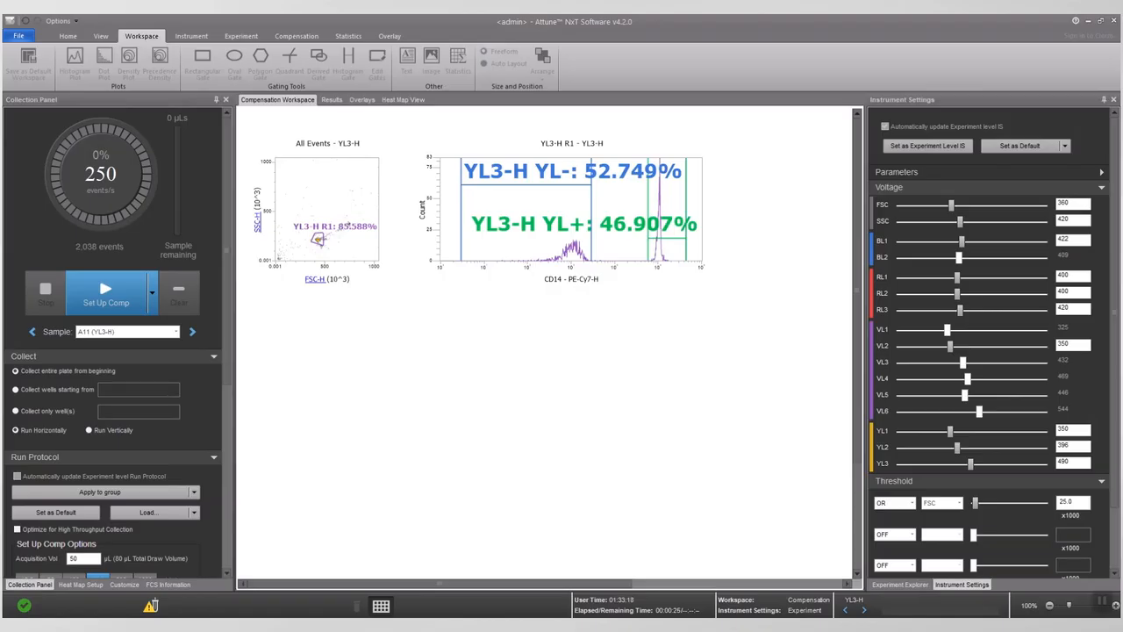
# - Select the BL1-H (CD16-FITC) control in well A4 in the experiment tree and start Record Comp for the compensation controls
pyautogui.click(901, 584)
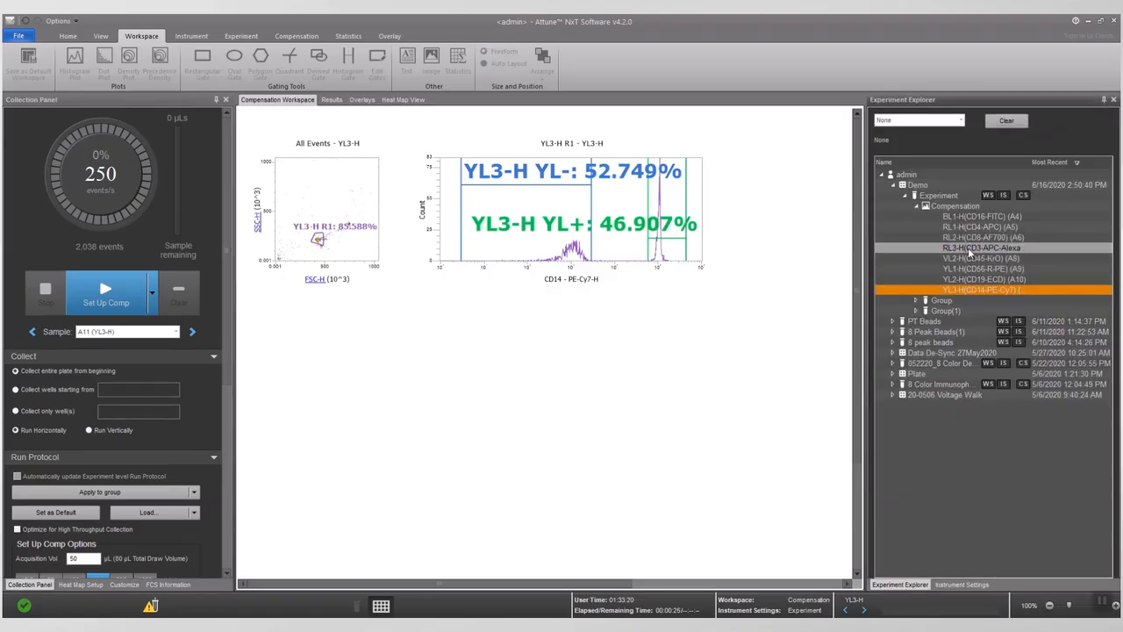
pyautogui.click(965, 217)
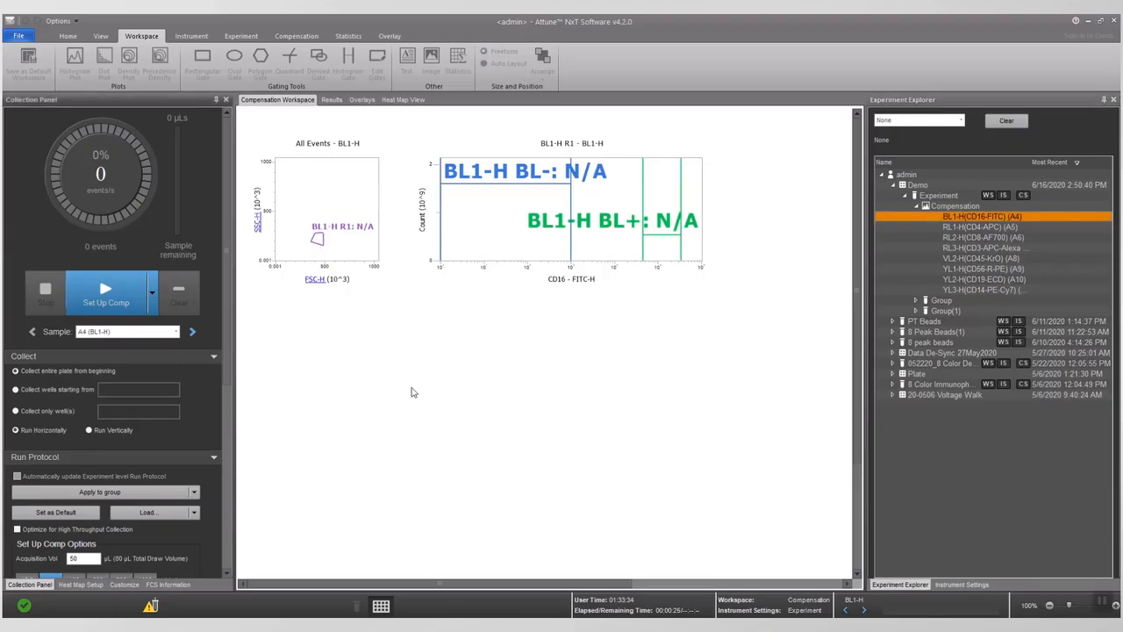
pyautogui.click(153, 297)
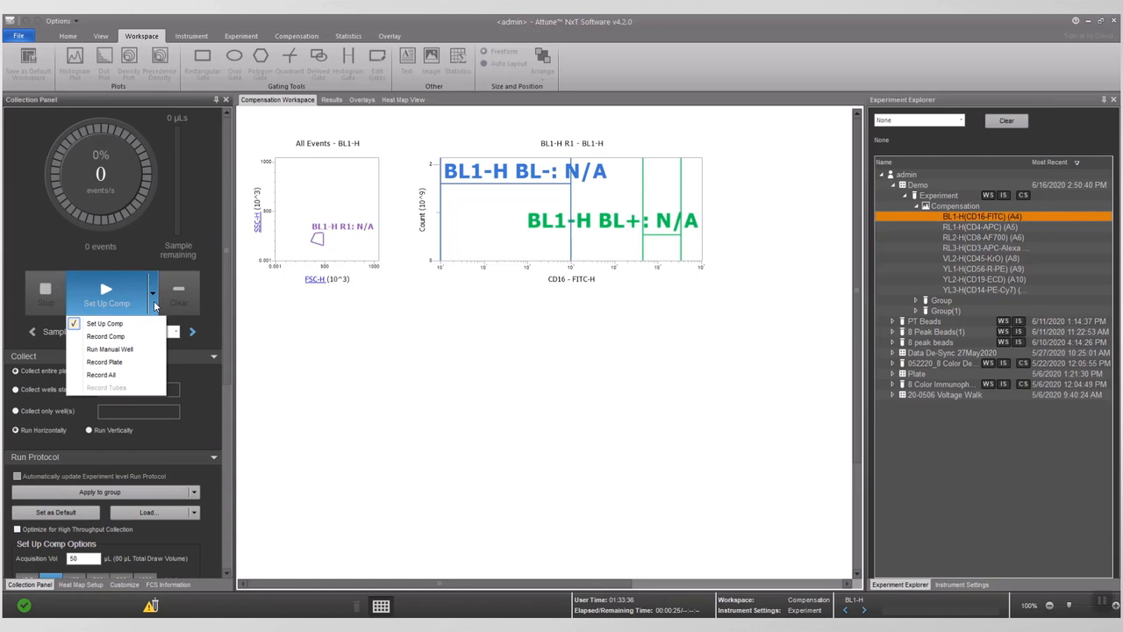
pyautogui.click(114, 337)
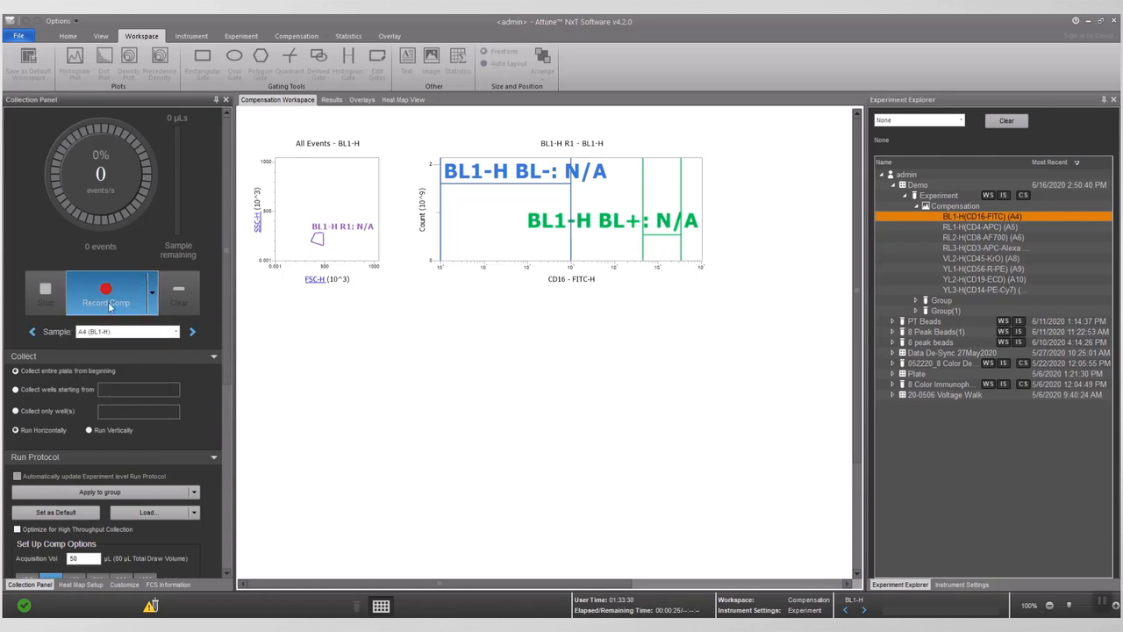
pyautogui.click(110, 300)
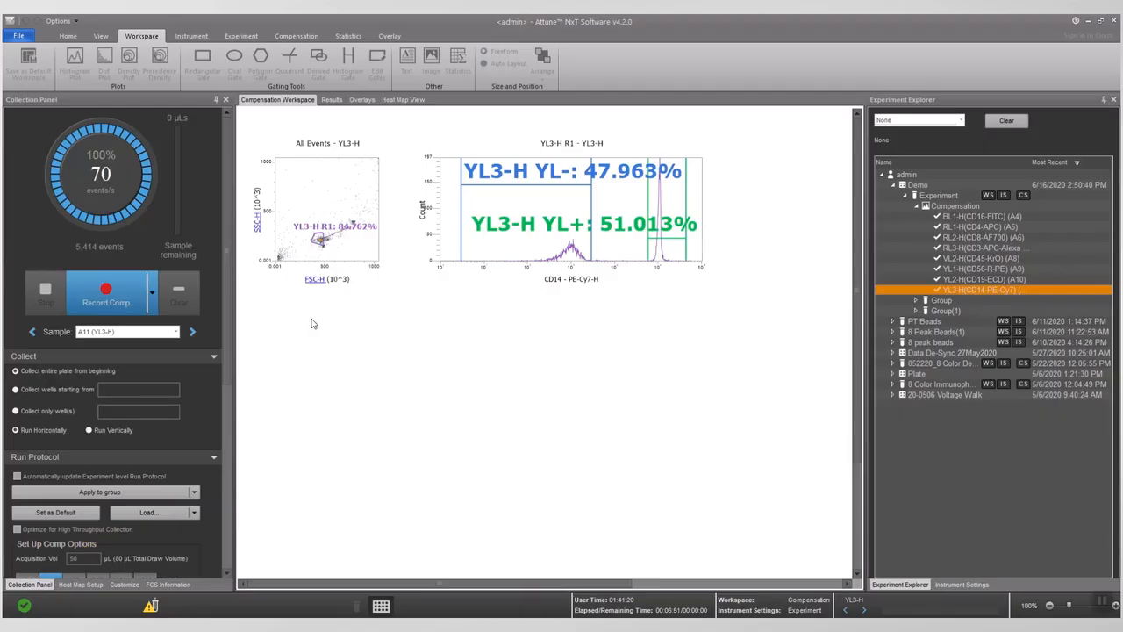
# - Review the spillover values in the experiment's compensation matrix and close it
pyautogui.click(297, 39)
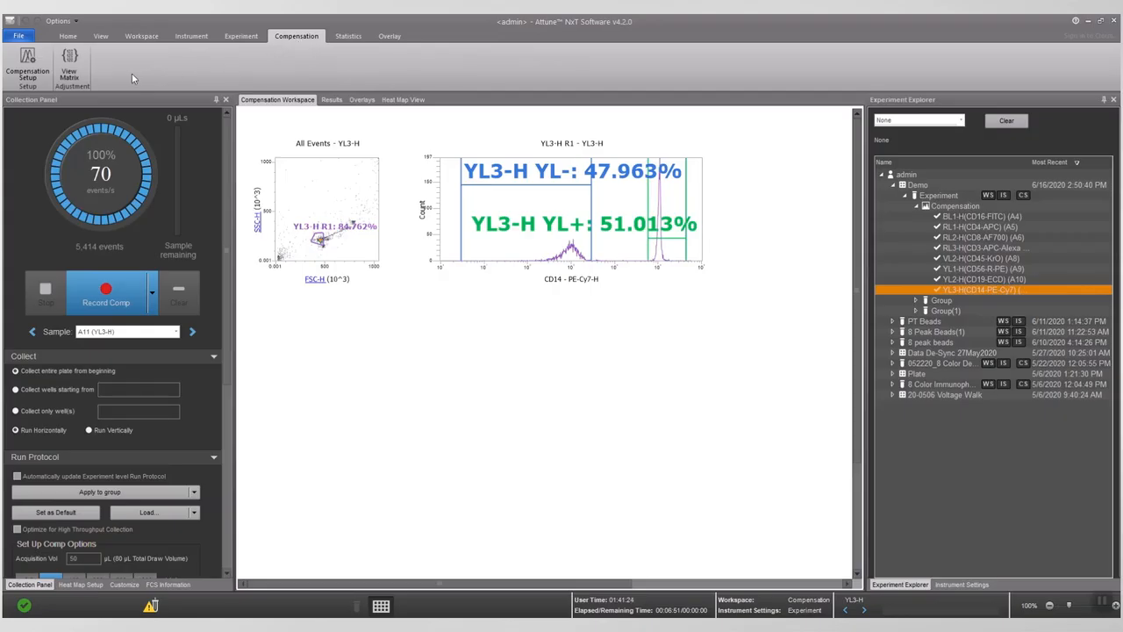
pyautogui.click(69, 58)
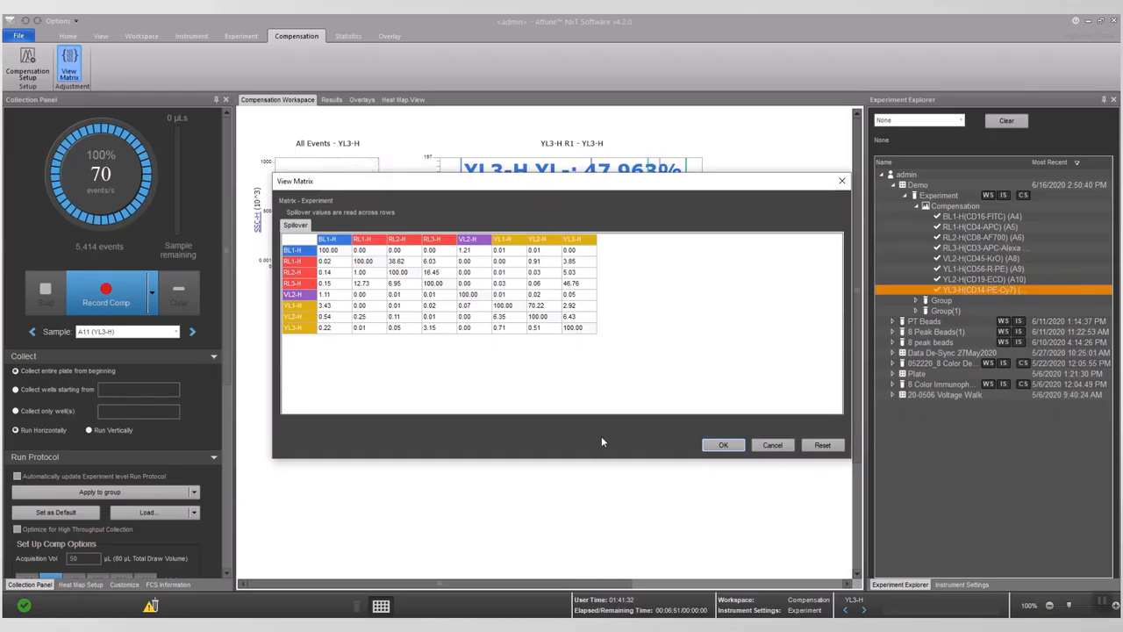
pyautogui.click(721, 446)
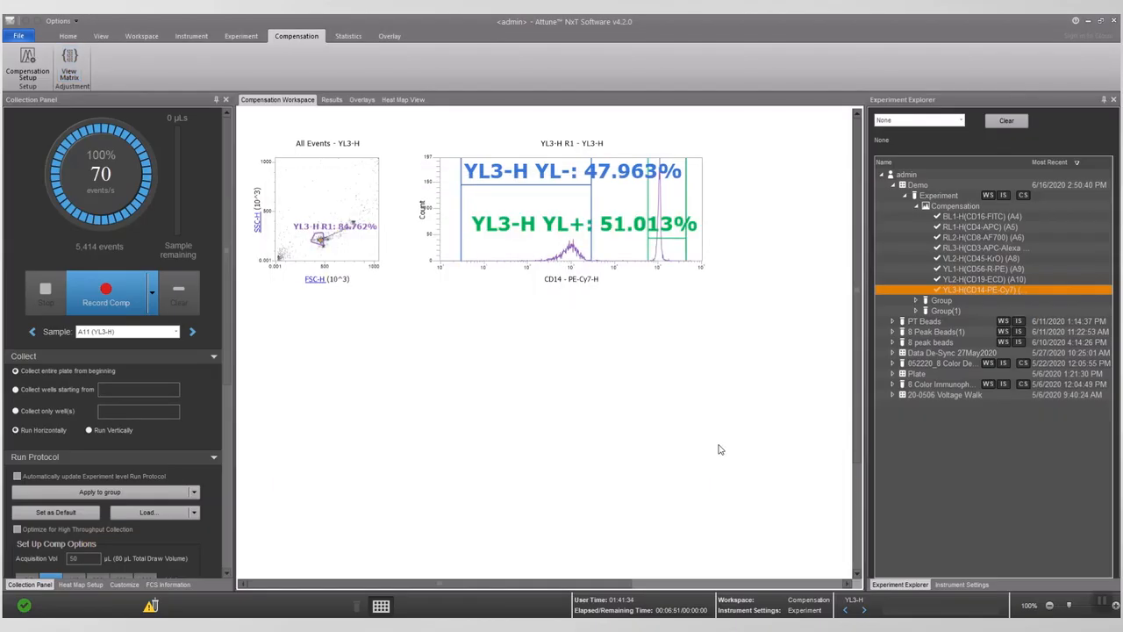